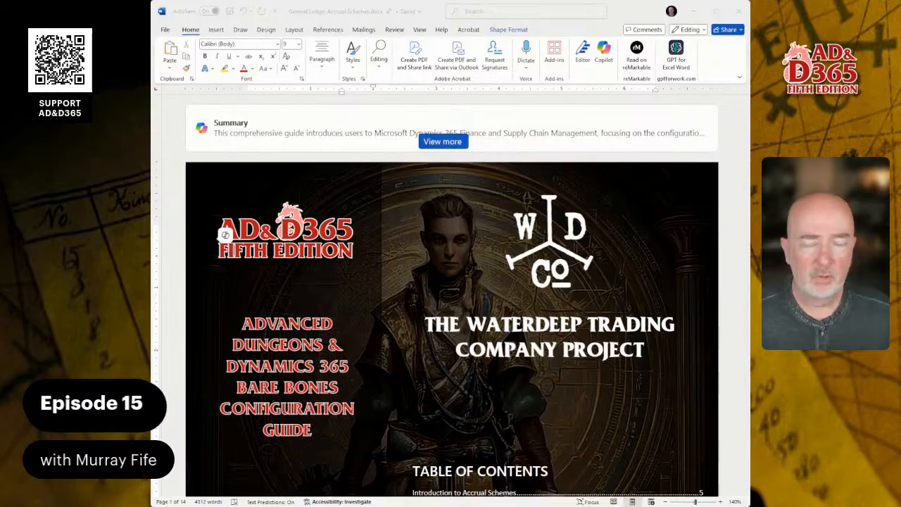
# Read through the accrual schemes guide from the cover to the section on creating a 12-month monthly accrual scheme.
pyautogui.scroll(-3, 452, 295)
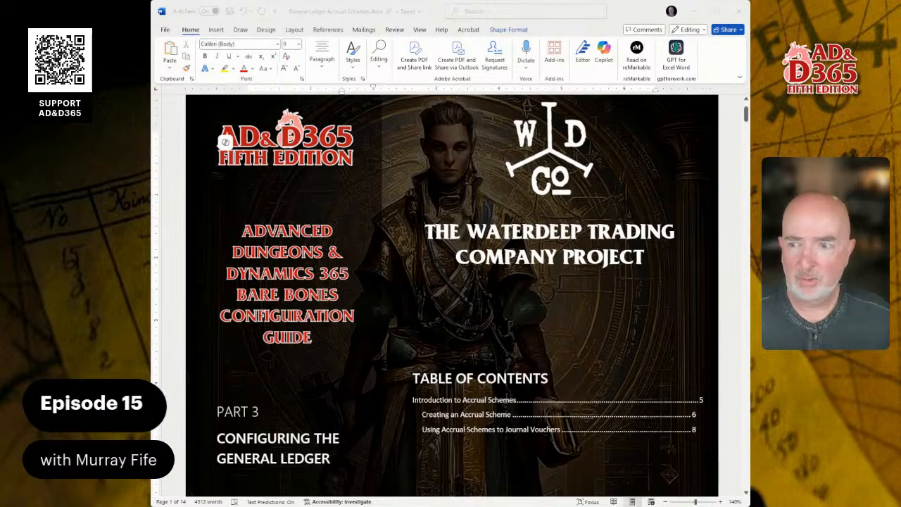
pyautogui.scroll(-5, 452, 295)
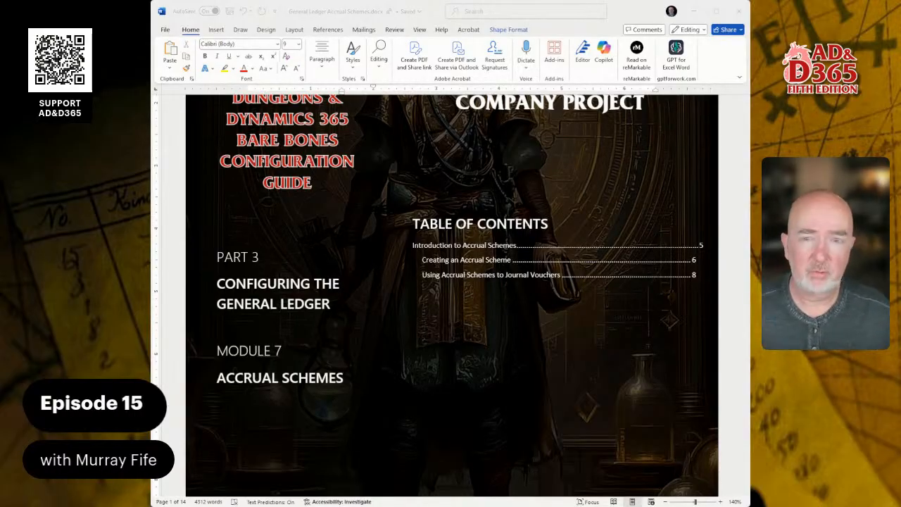
pyautogui.scroll(-20, 451, 295)
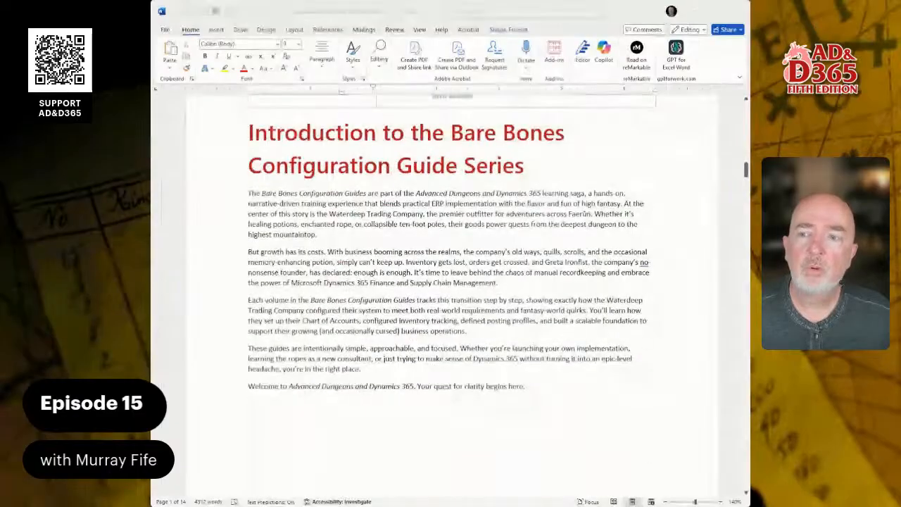
pyautogui.scroll(-15, 450, 296)
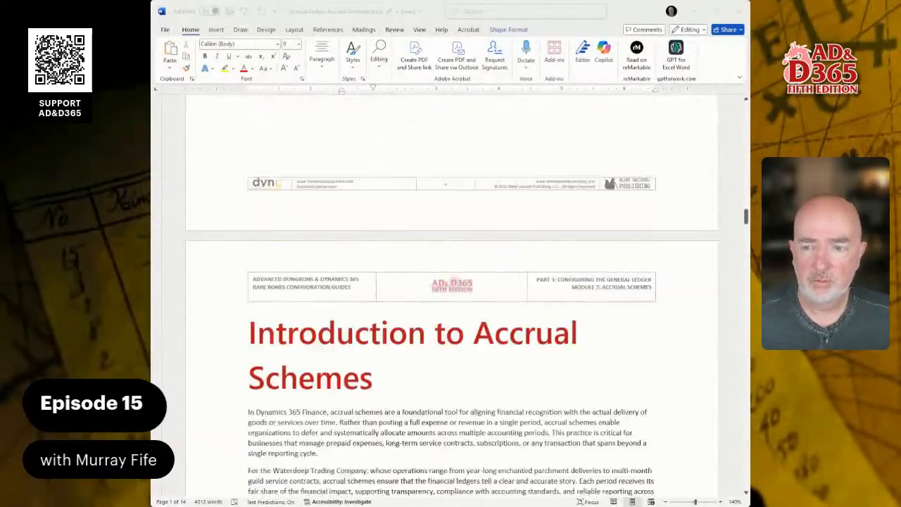
pyautogui.scroll(-12, 451, 296)
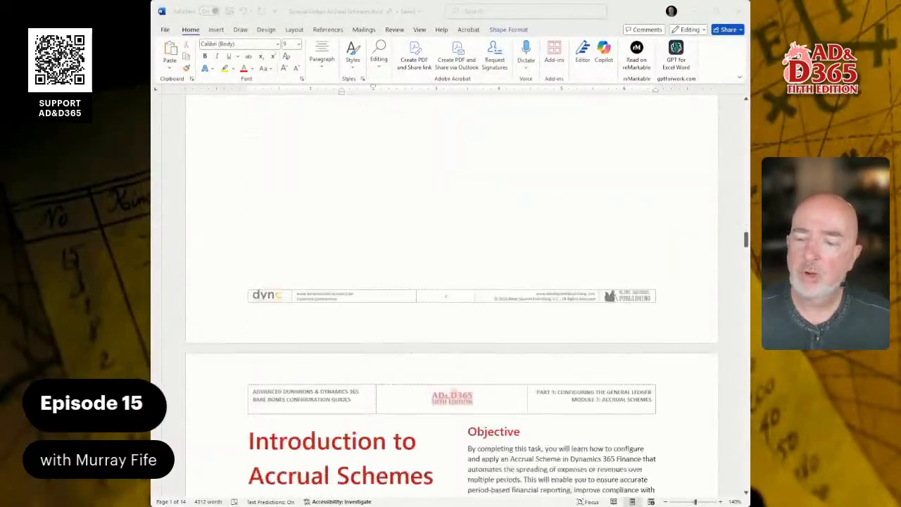
pyautogui.scroll(-3, 450, 295)
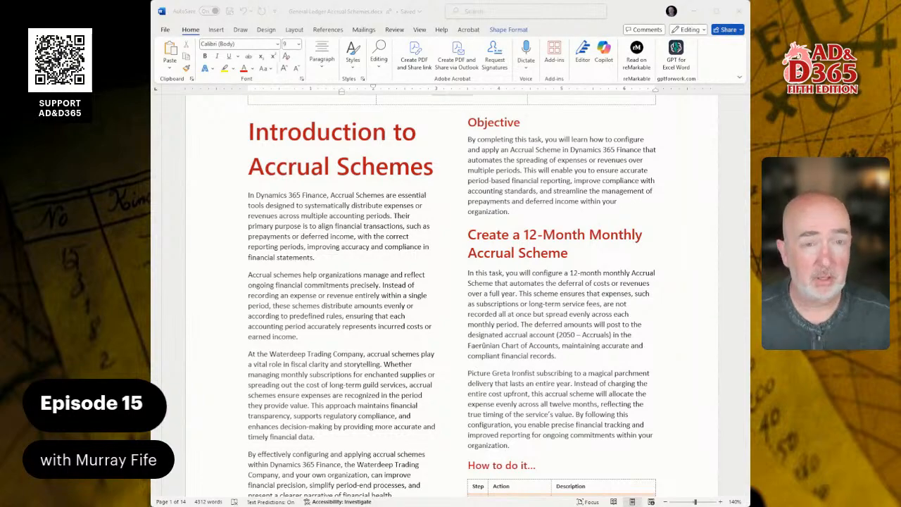
pyautogui.scroll(-8, 450, 296)
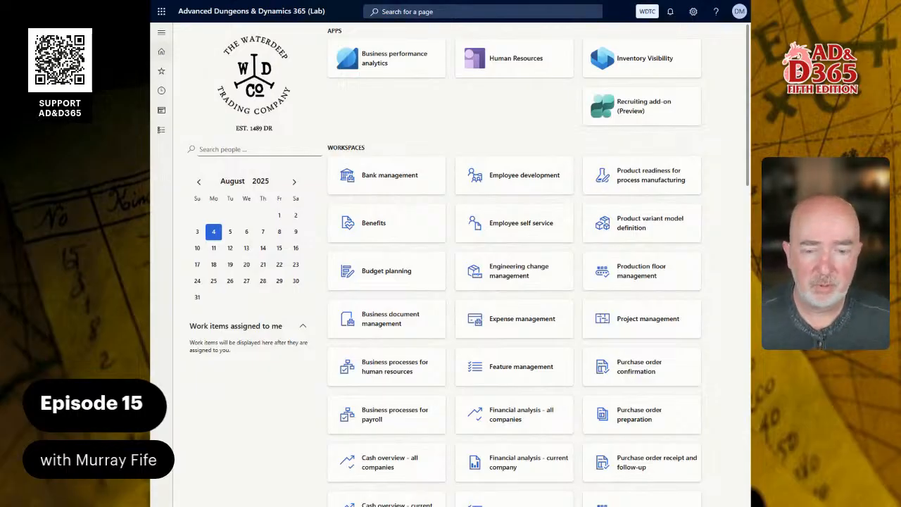
# Review the available companies in Dynamics 365, keeping WDTC, Waterdeep Trading Company, as the current one.
pyautogui.click(646, 11)
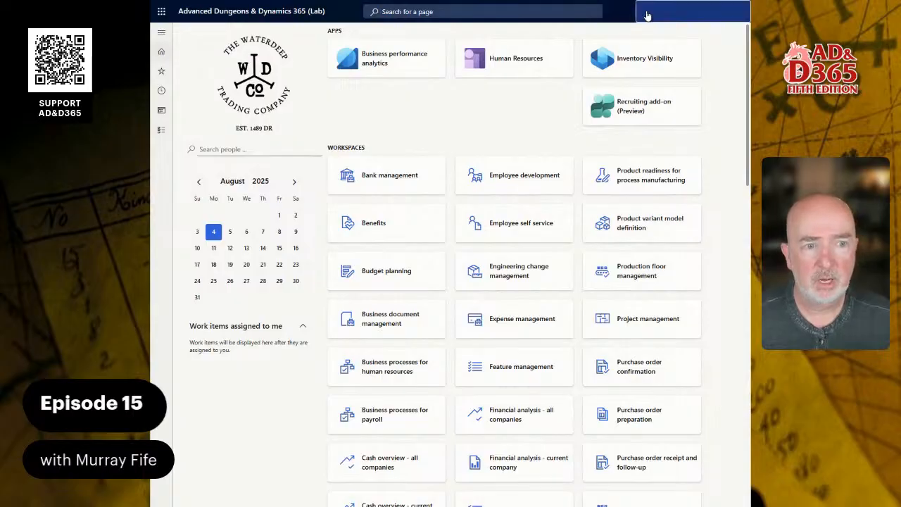
pyautogui.click(724, 14)
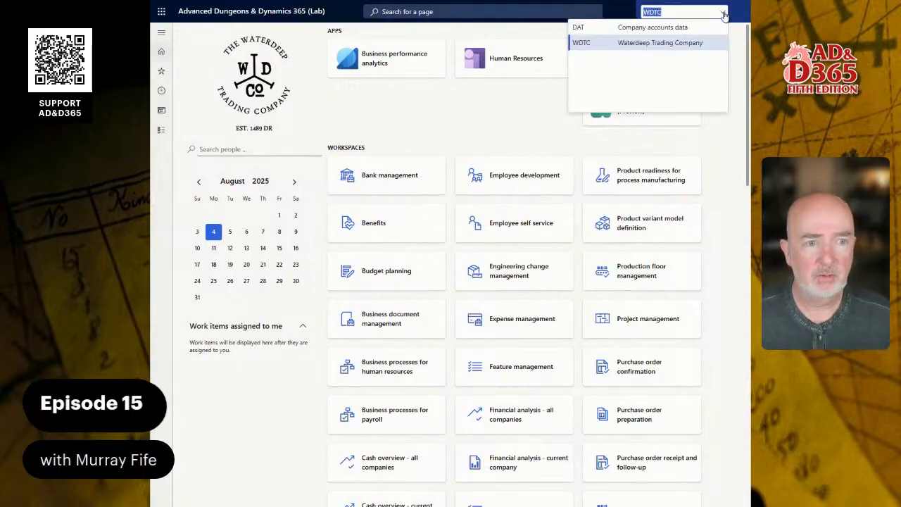
pyautogui.click(451, 132)
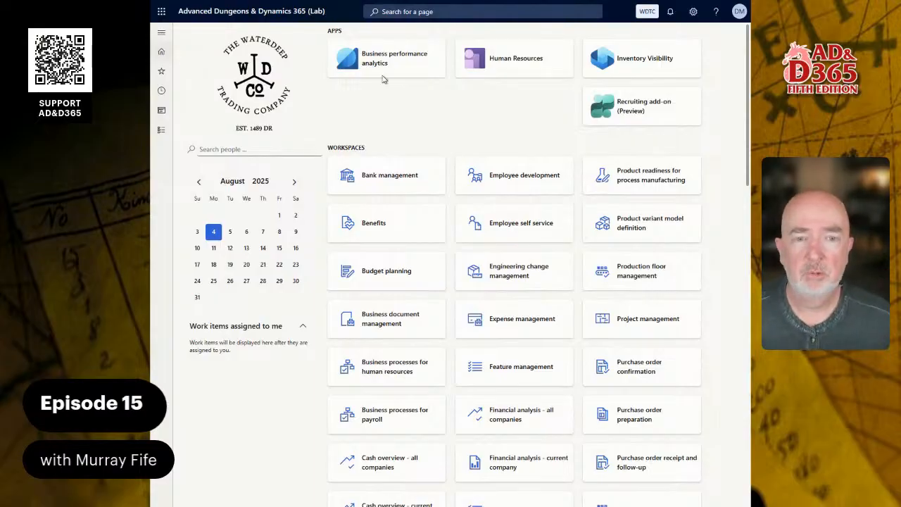
# Search the pages for "acc sc" to locate Accrual schemes.
pyautogui.click(424, 12)
pyautogui.write('acc')
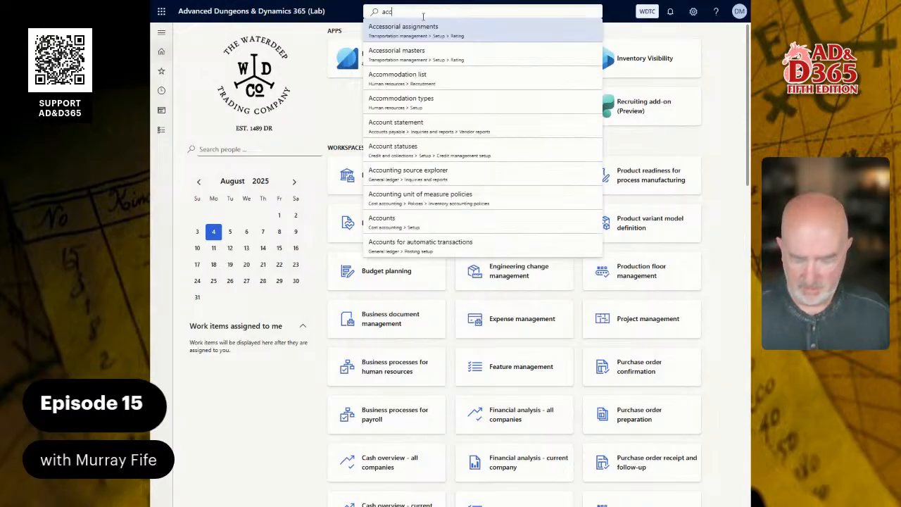
pyautogui.write(' sc')
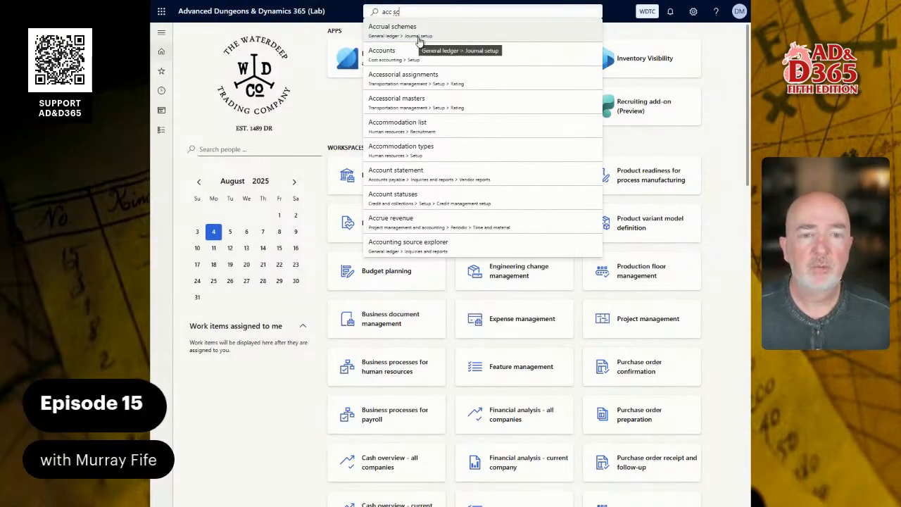
# Open the Accrual schemes page from the journal setup of the General ledger module.
pyautogui.click(162, 132)
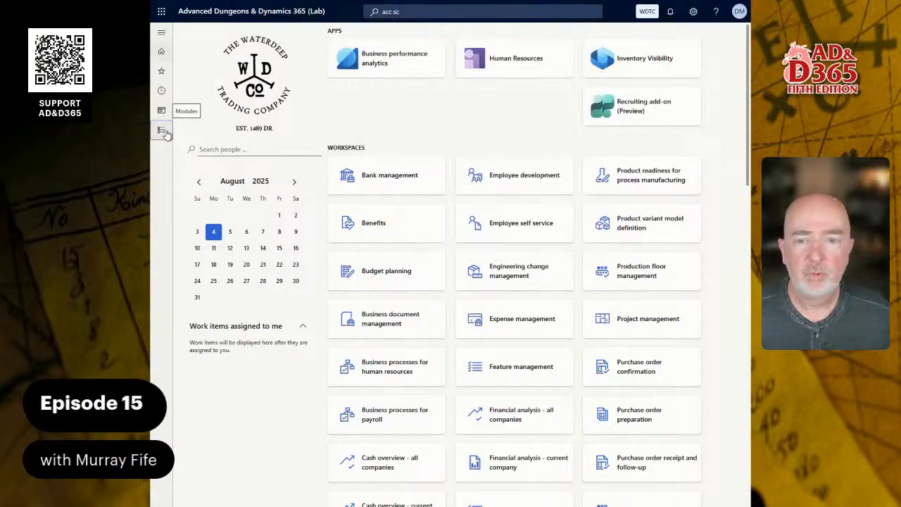
pyautogui.click(161, 130)
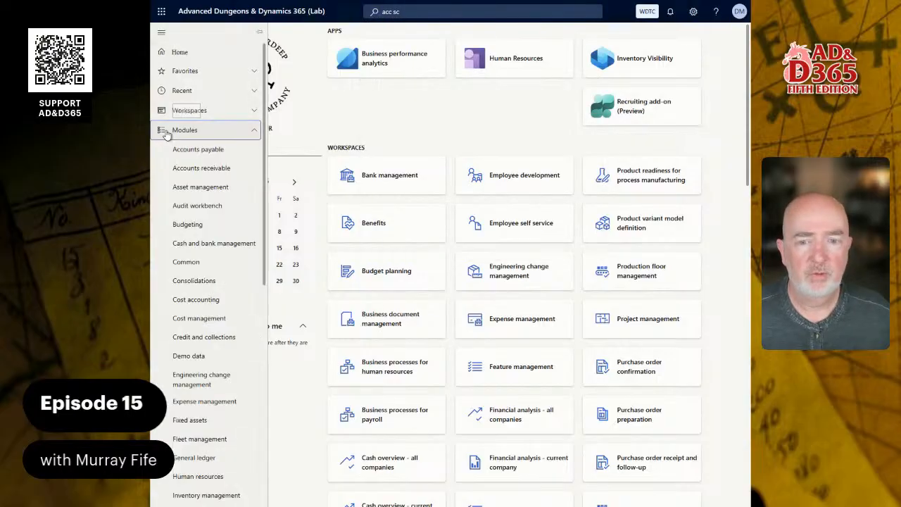
pyautogui.click(217, 458)
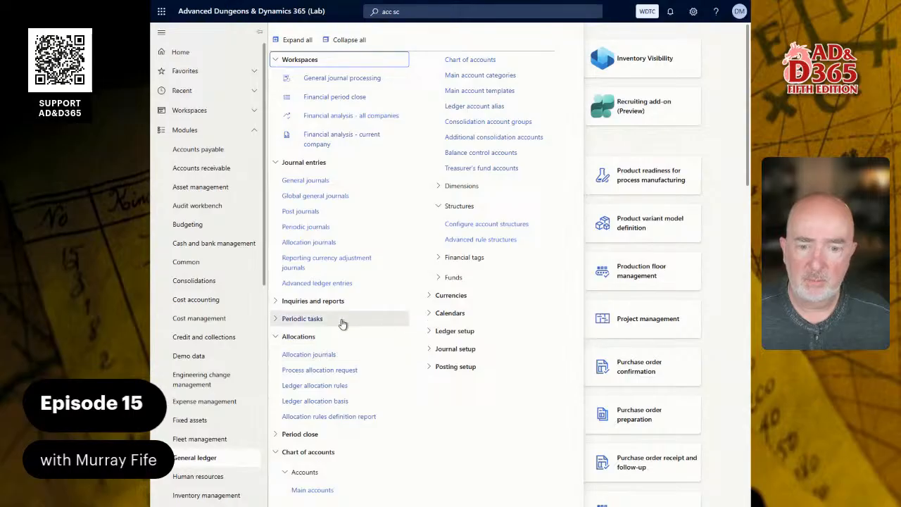
pyautogui.click(466, 351)
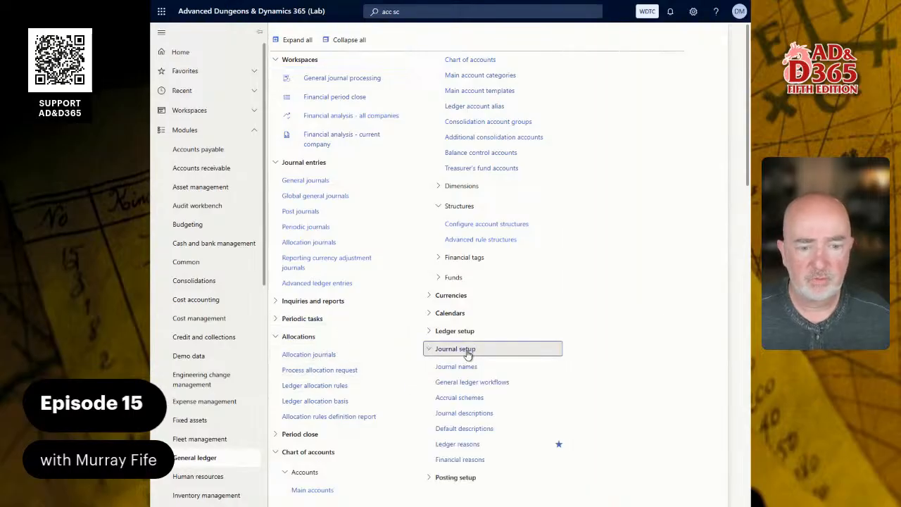
pyautogui.click(477, 401)
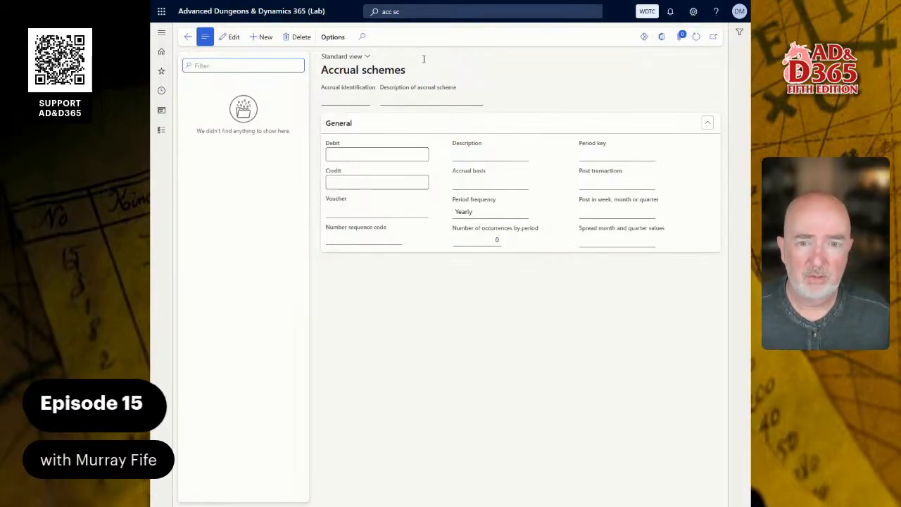
# Create a new accrual scheme with the identification 12MMTHLY and the description "12 Month Monthly Accrual".
pyautogui.click(258, 39)
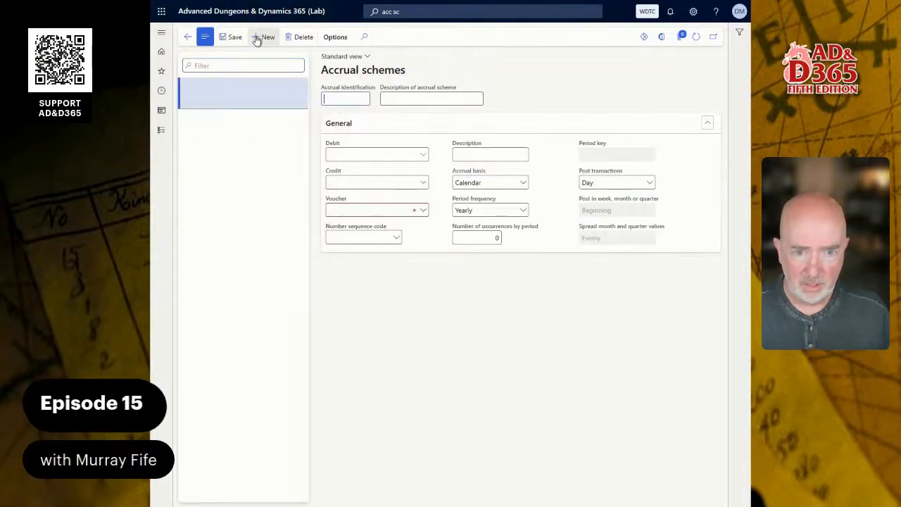
pyautogui.write('12')
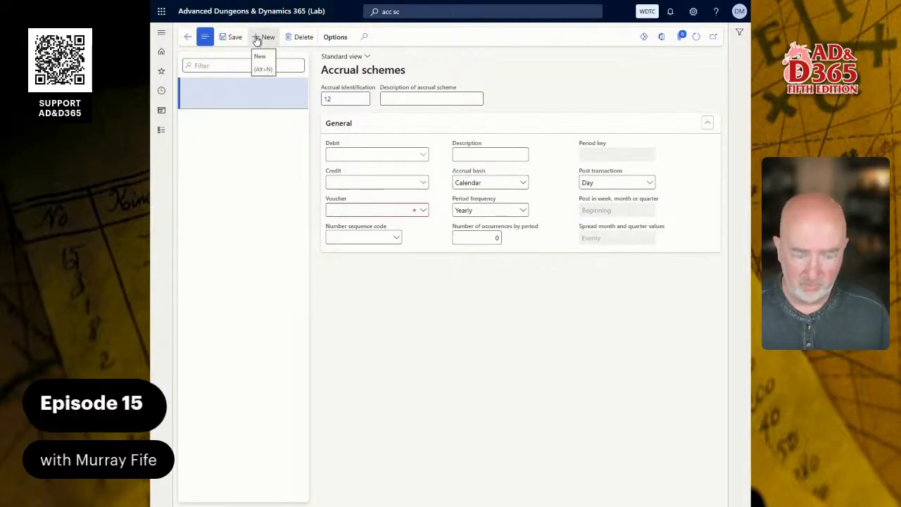
pyautogui.write('M')
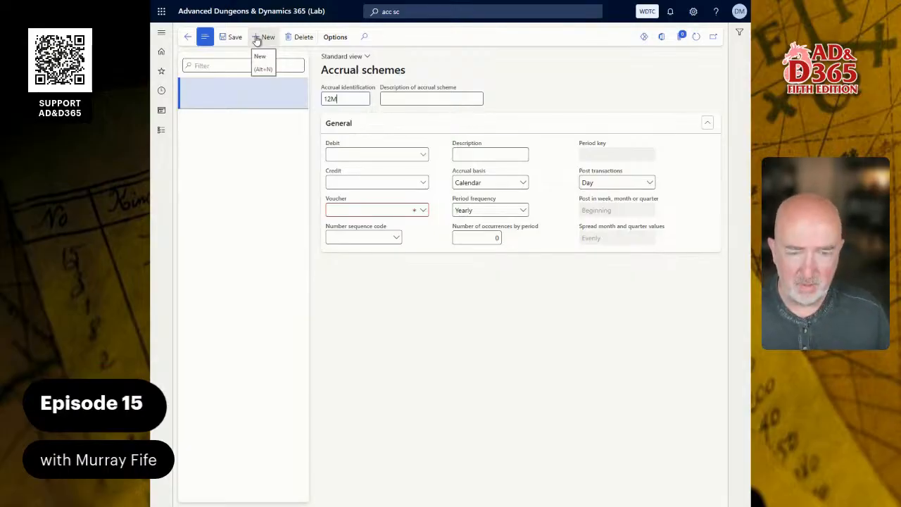
pyautogui.write('M')
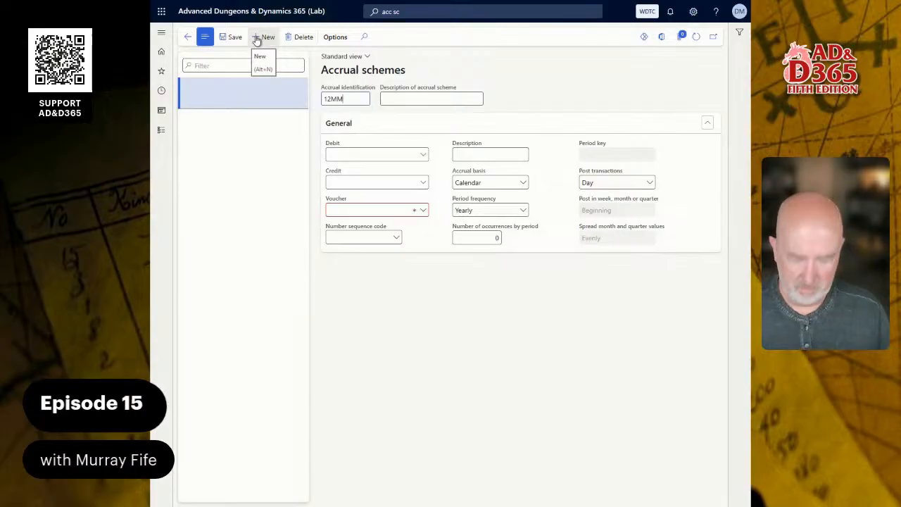
pyautogui.write('THLY')
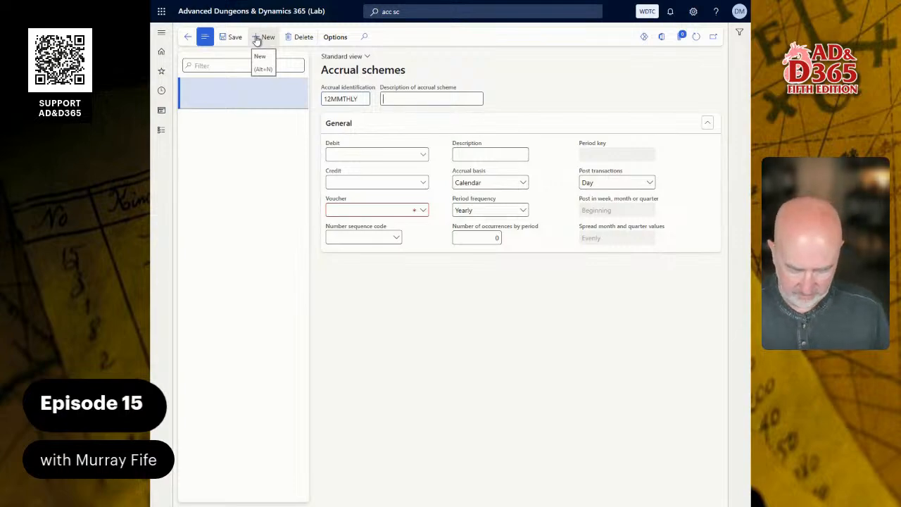
pyautogui.write('12 Month Monthl')
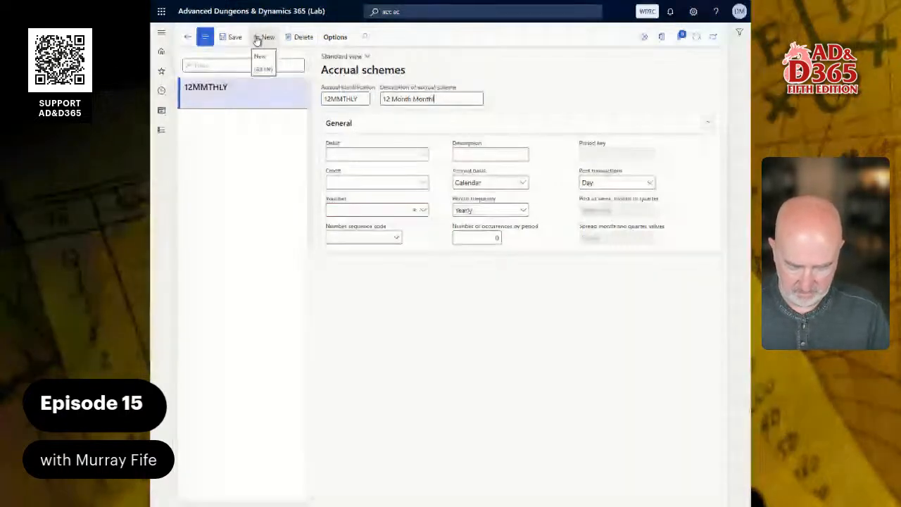
pyautogui.write('y Accrual')
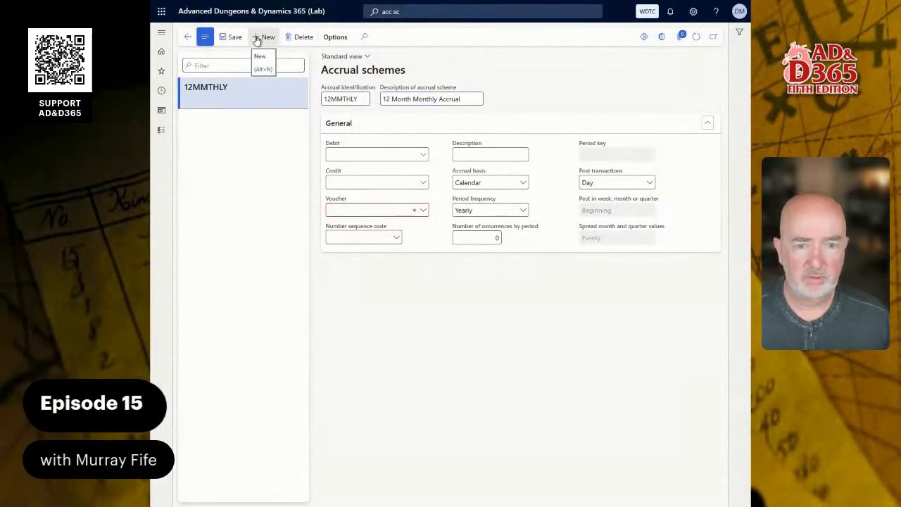
pyautogui.press('Tab')
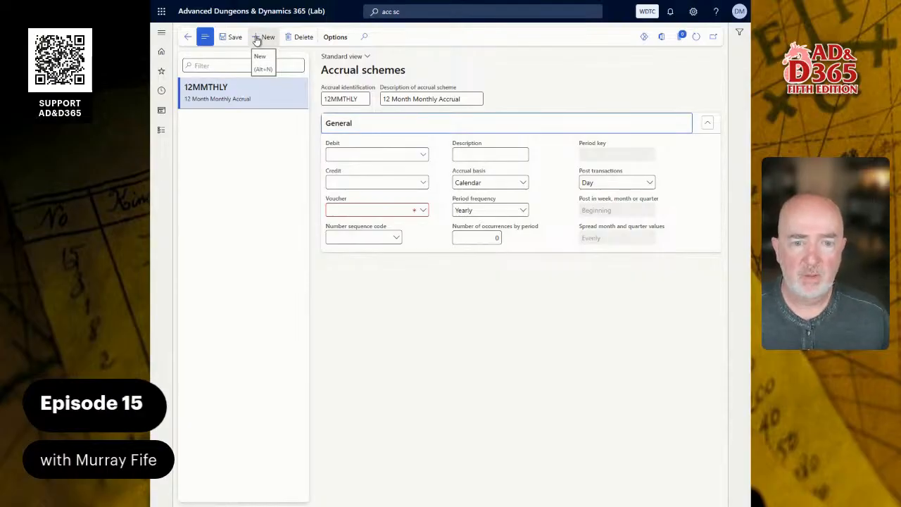
# Set both the debit and the credit account of the 12MMTHLY accrual scheme to 2050.
pyautogui.press('Tab')
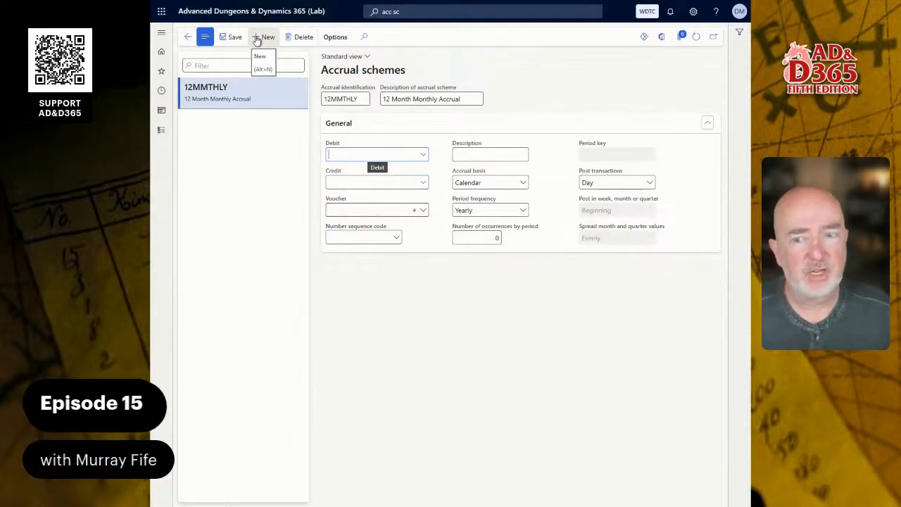
pyautogui.write('20')
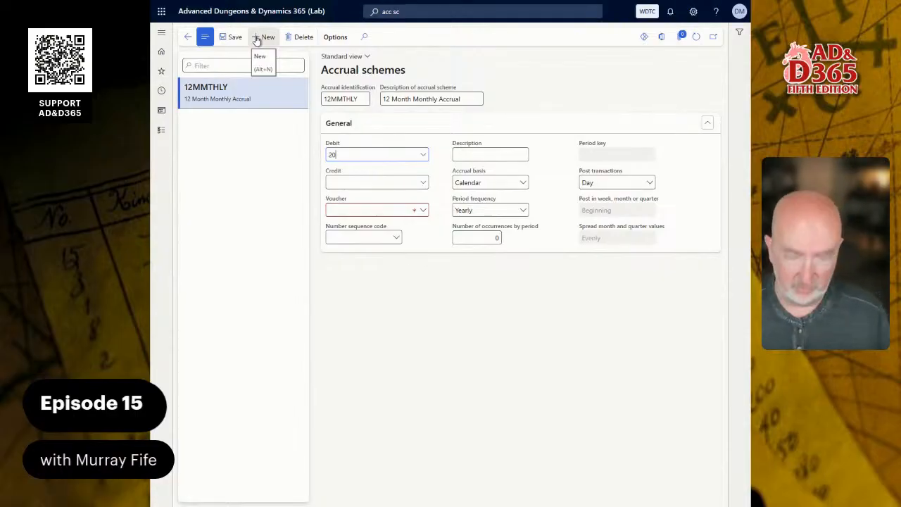
pyautogui.write('50')
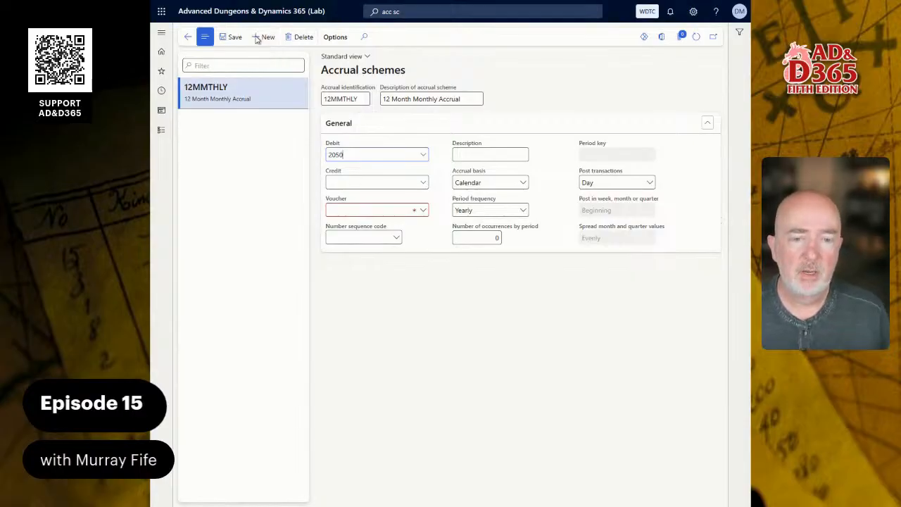
pyautogui.press('Tab')
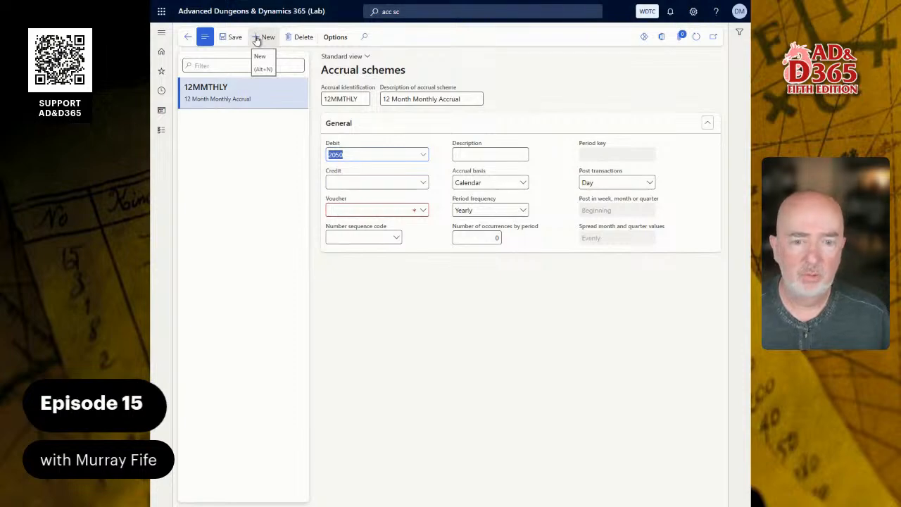
pyautogui.write('2050')
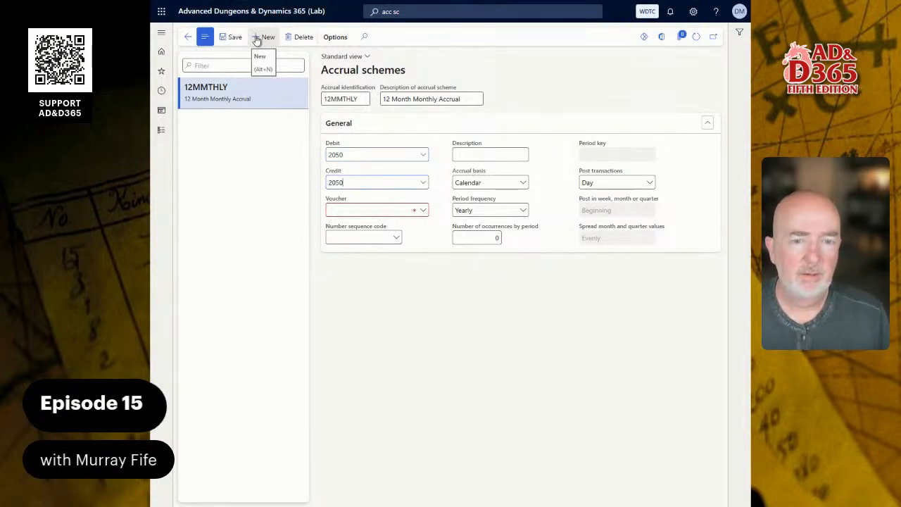
pyautogui.press('Tab')
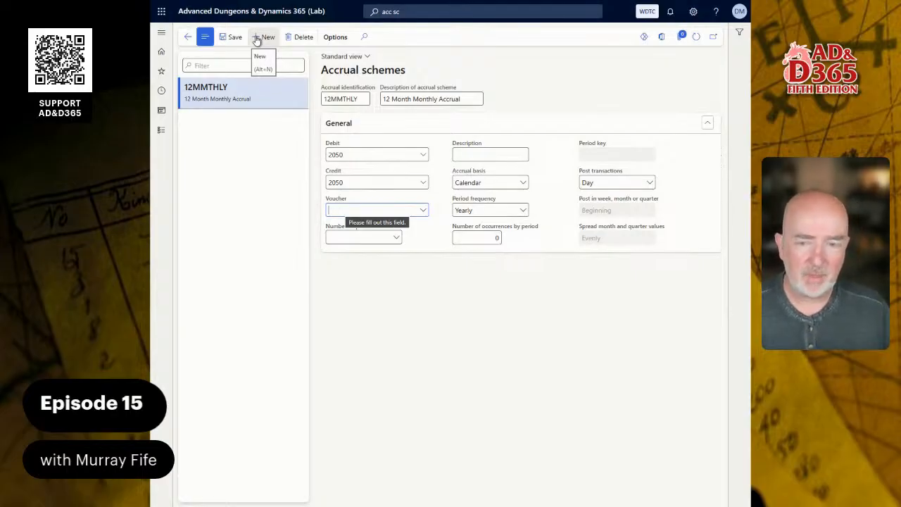
# Open the number sequences behind the accrual scheme's Number sequence code and create a new number sequence record.
pyautogui.press('Tab')
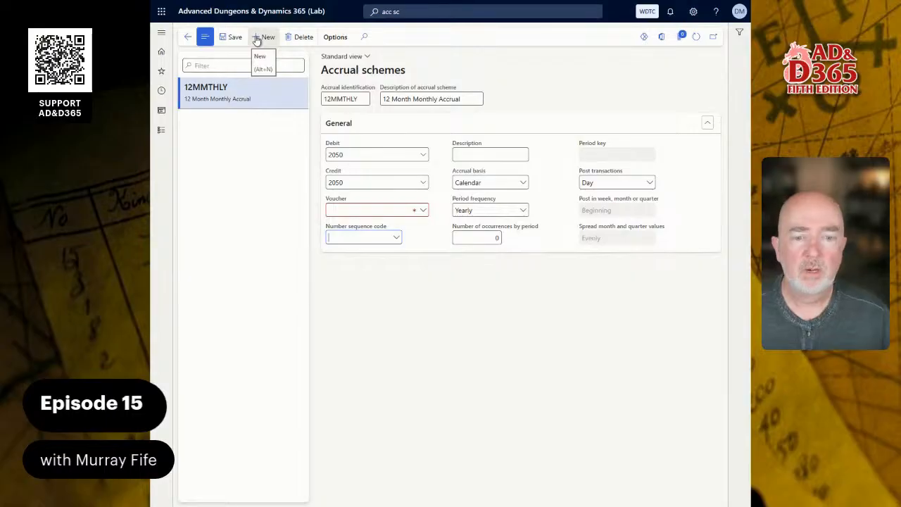
pyautogui.rightClick(399, 238)
pyautogui.click(409, 285)
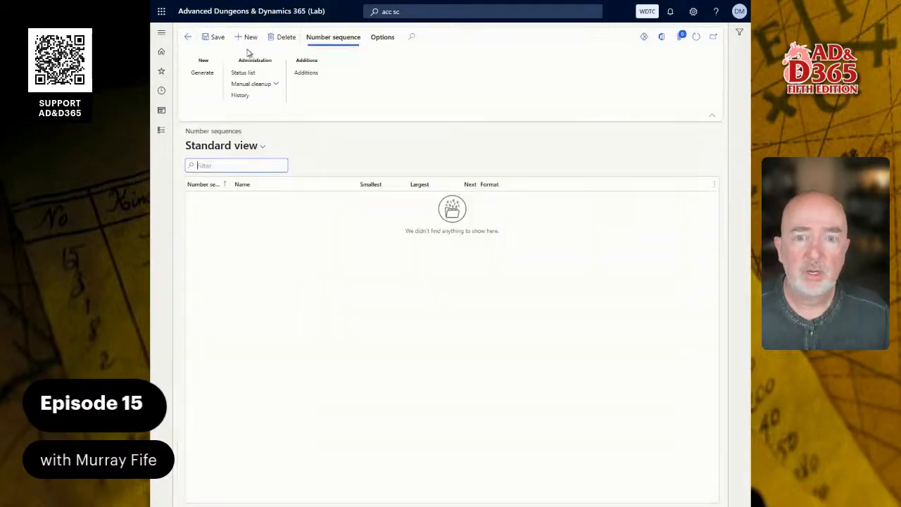
pyautogui.click(249, 40)
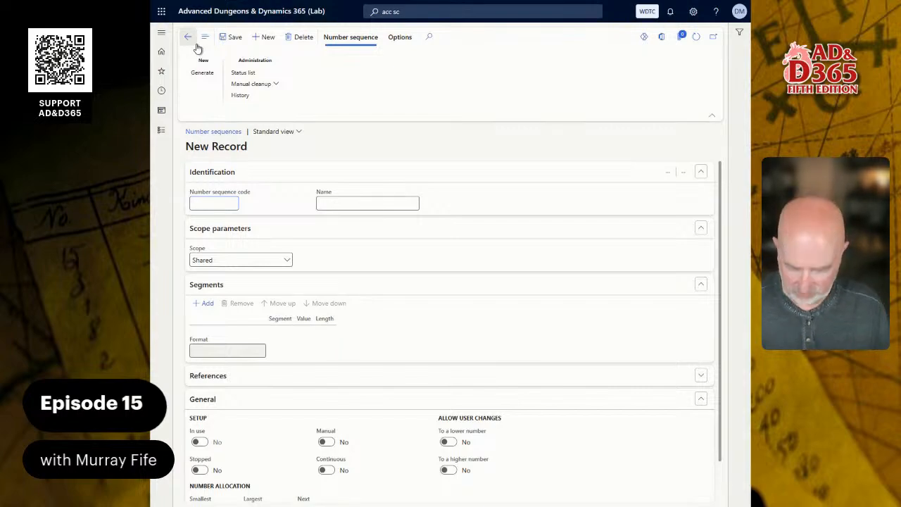
# Enter ACCRUAL_01 as the new record's number sequence code, correcting the misspelling.
pyautogui.write('A')
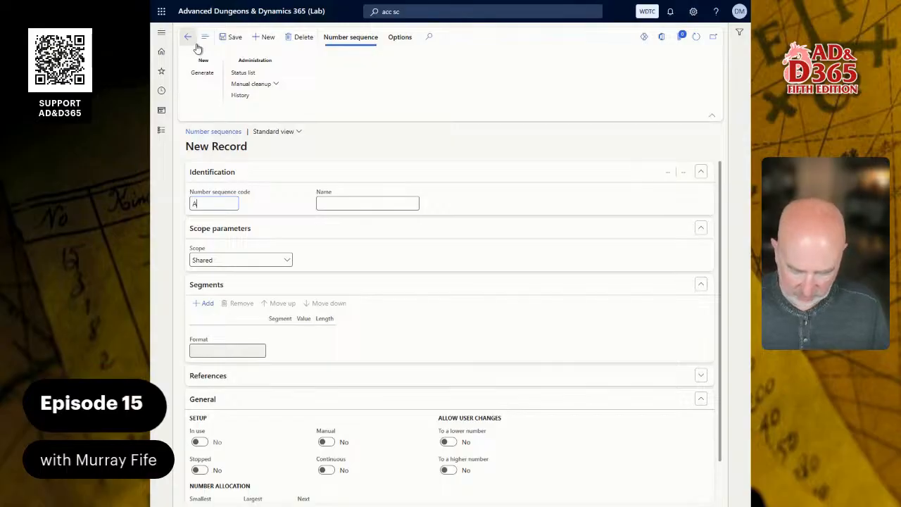
pyautogui.write('CRRUAL_')
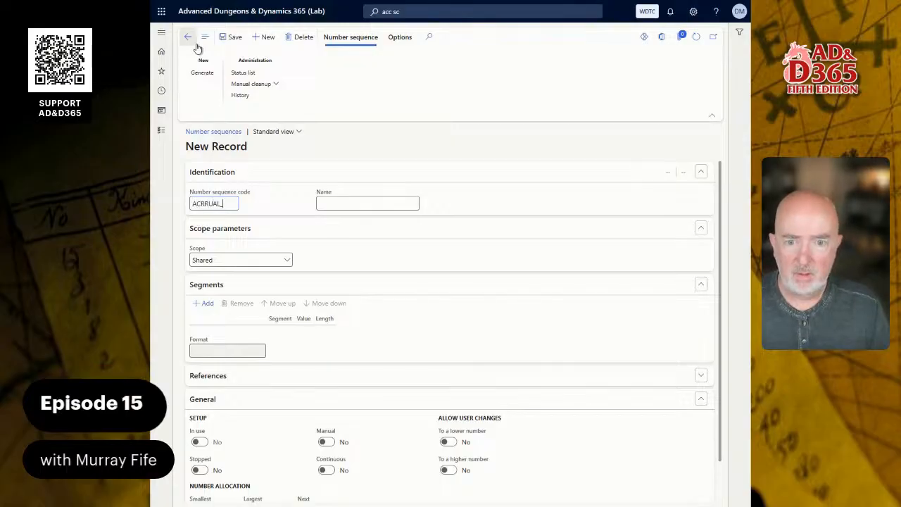
pyautogui.write('01')
pyautogui.press('Tab')
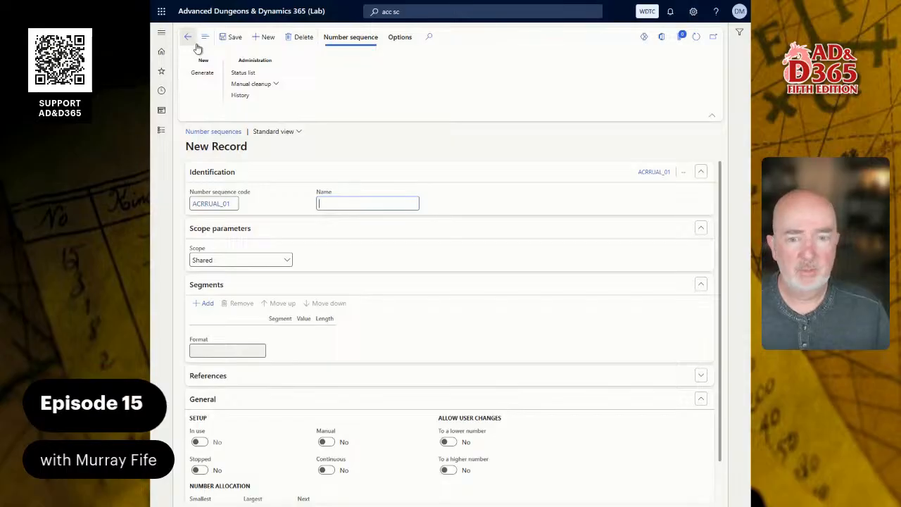
pyautogui.hotkey('shift', 'Tab')
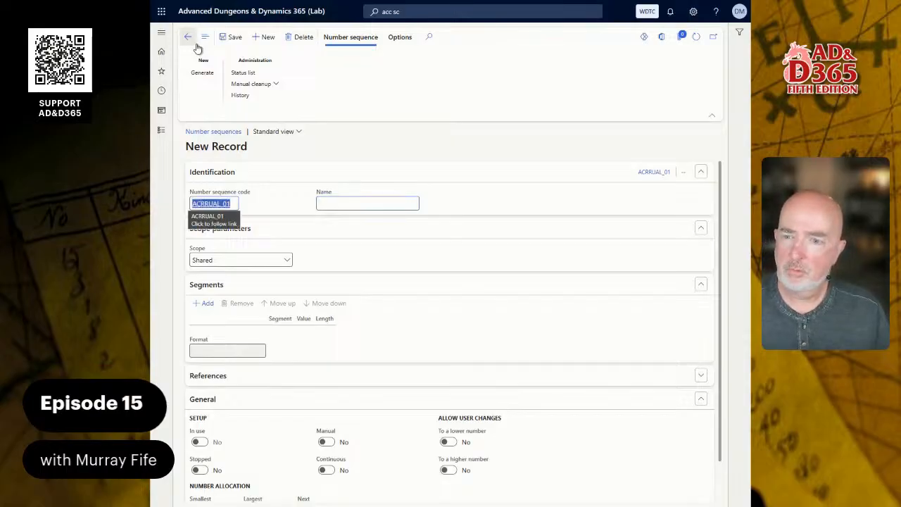
pyautogui.press('Left')
pyautogui.press('Right')
pyautogui.press('Right')
pyautogui.press('Right')
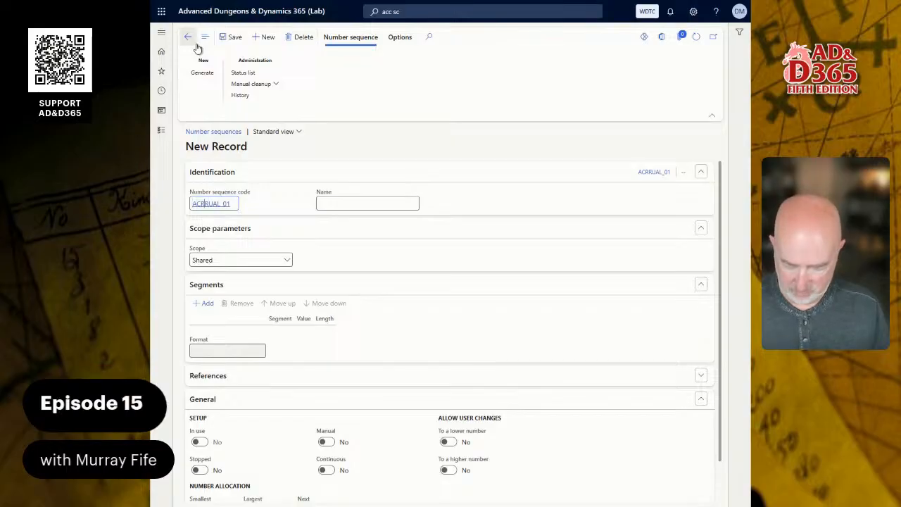
pyautogui.press('BackSpace')
pyautogui.write('C')
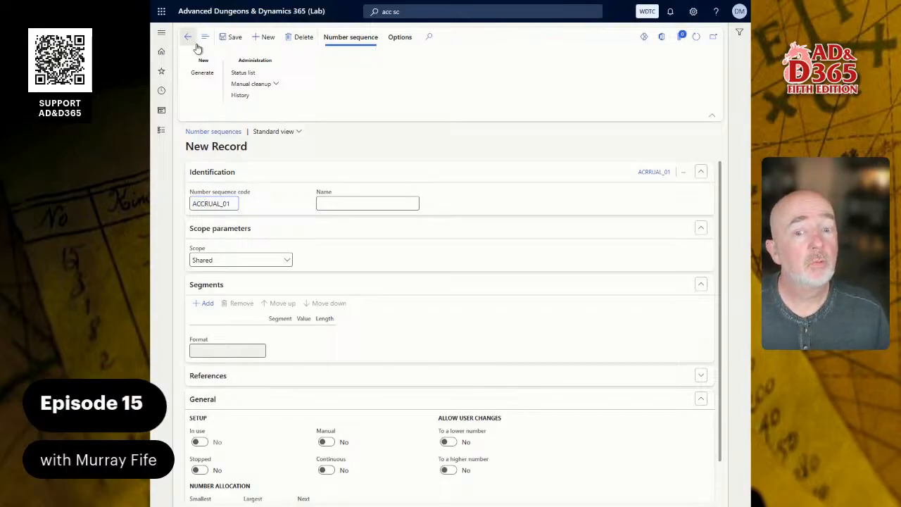
# Name the number sequence "Accrual Journal".
pyautogui.press('Tab')
pyautogui.write('A')
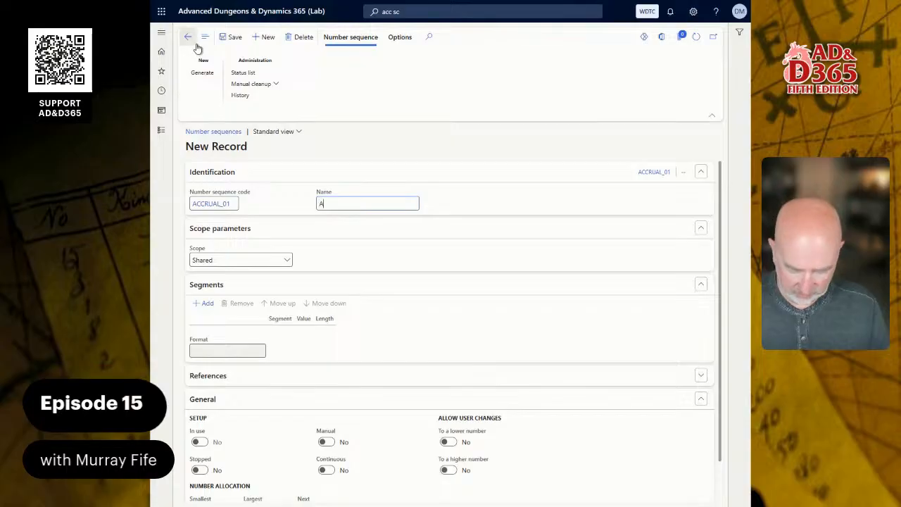
pyautogui.write('ccrual Journal')
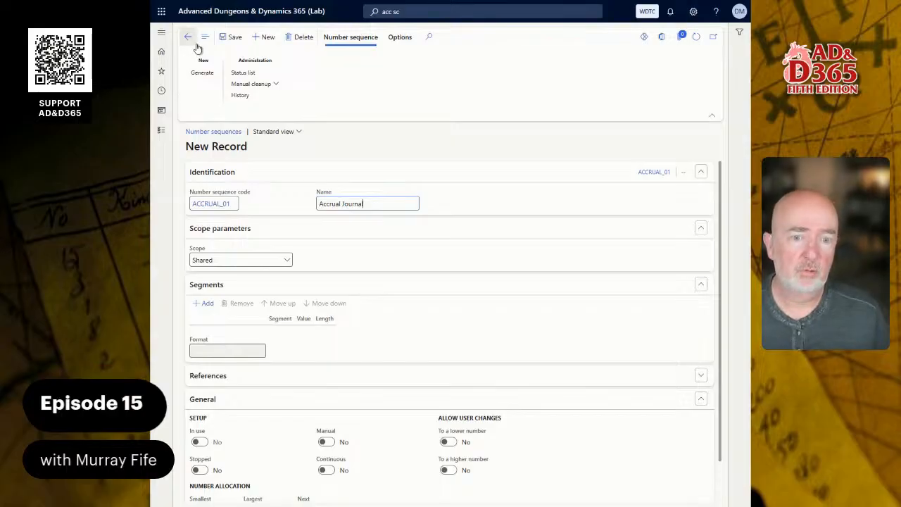
pyautogui.press('Tab')
pyautogui.press('Tab')
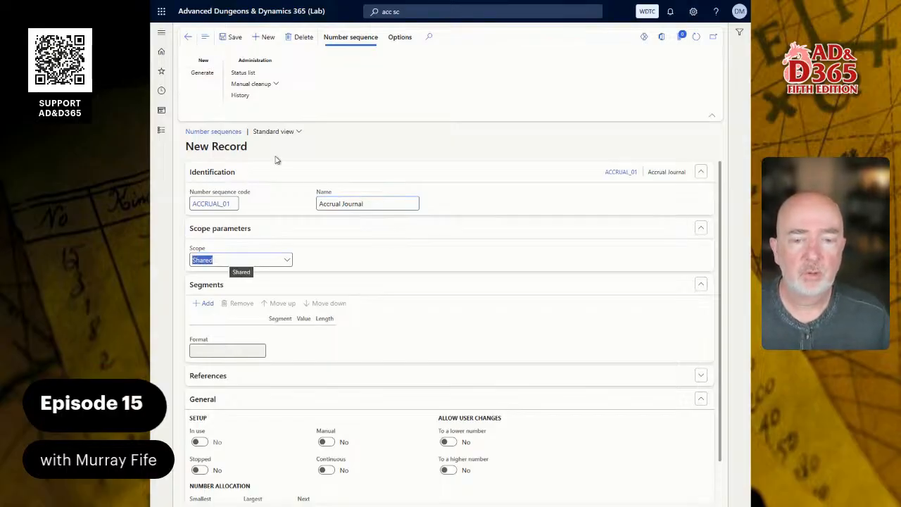
# Set the number sequence's scope to Company and select WDTC, the Waterdeep Trading Company.
pyautogui.click(288, 260)
pyautogui.click(231, 288)
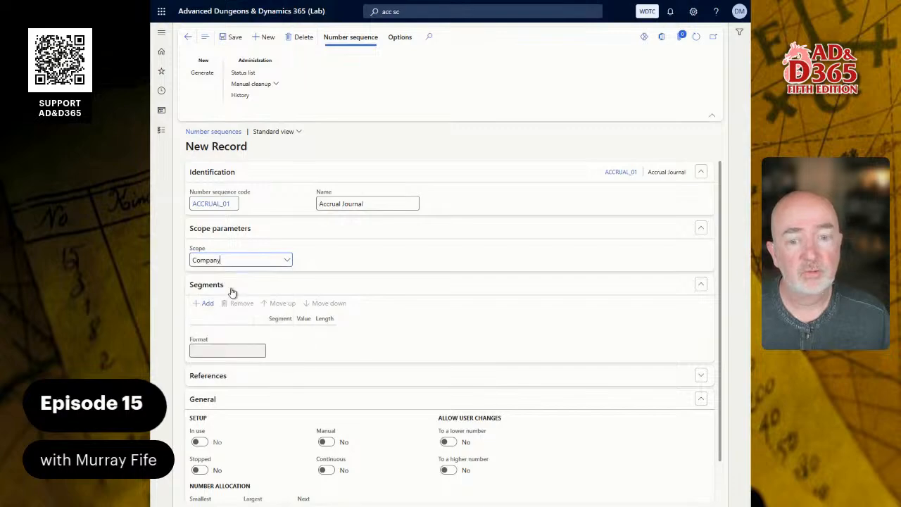
pyautogui.click(361, 260)
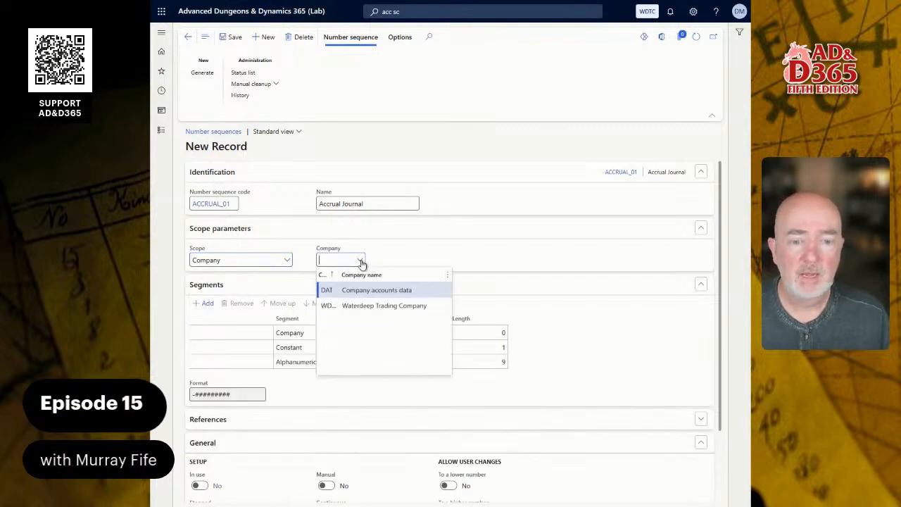
pyautogui.click(340, 306)
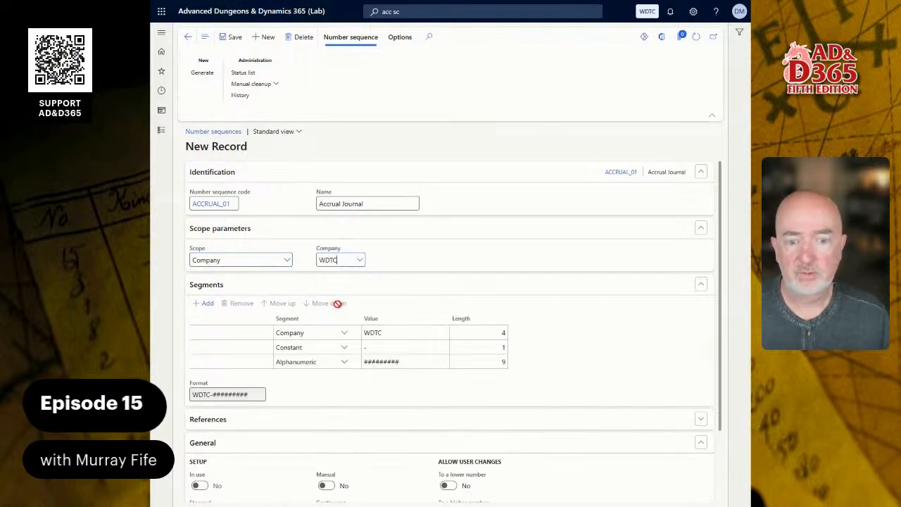
# Set the value of the number sequence's Constant segment to "-ACRL-".
pyautogui.click(427, 347)
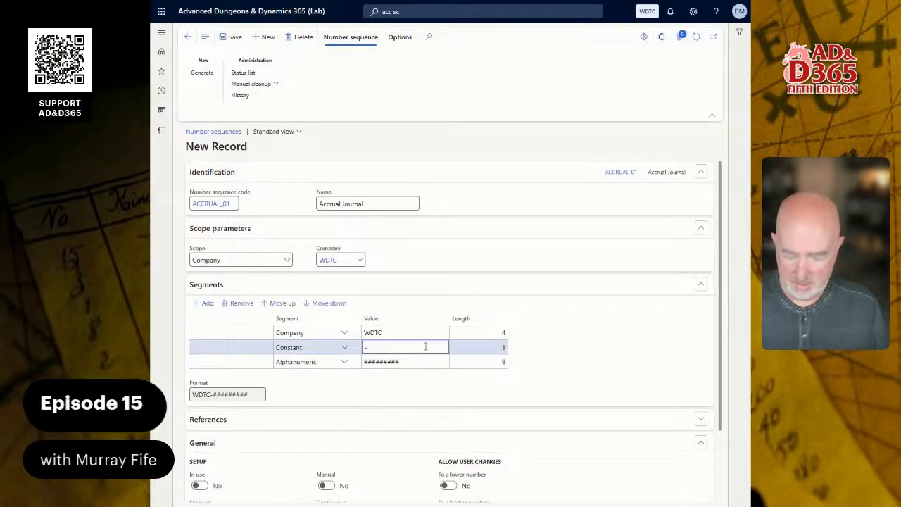
pyautogui.write('ACRL')
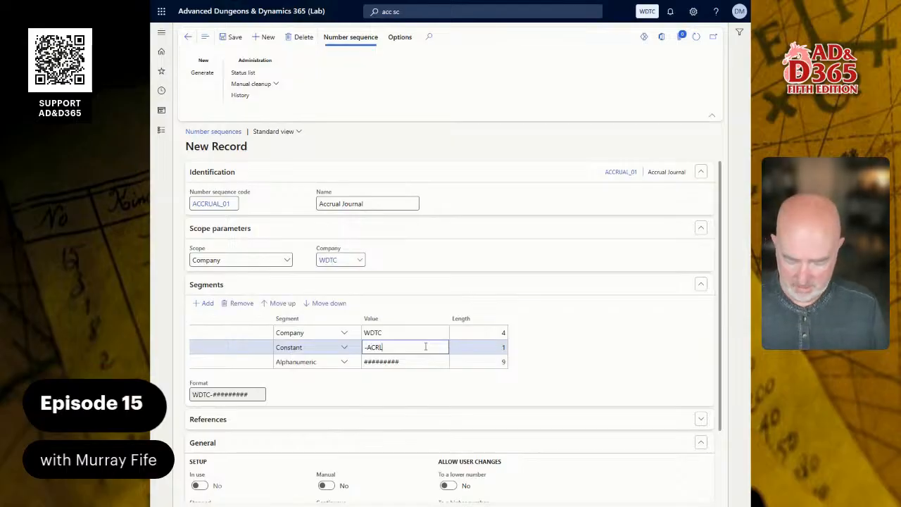
pyautogui.write('-')
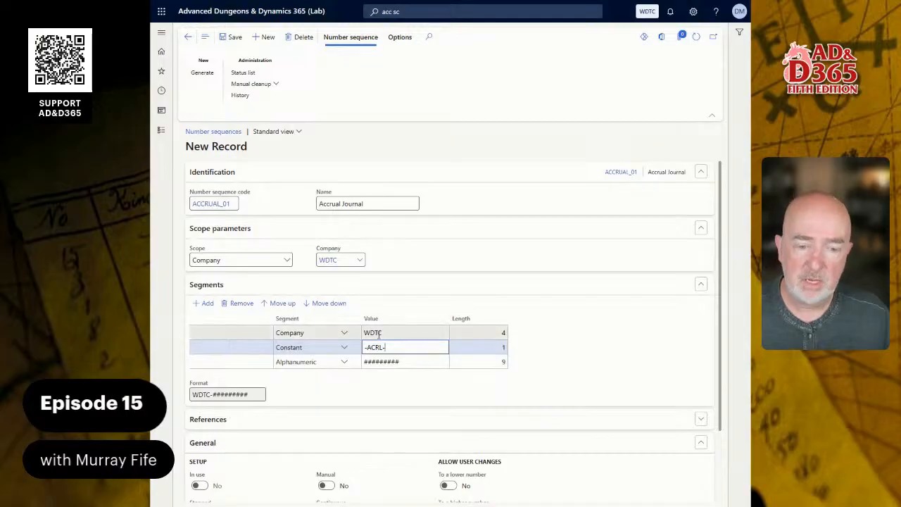
# Make the ACCRUAL_01 number sequence continuous, save it and return to the Accrual schemes page.
pyautogui.scroll(-2, 308, 250)
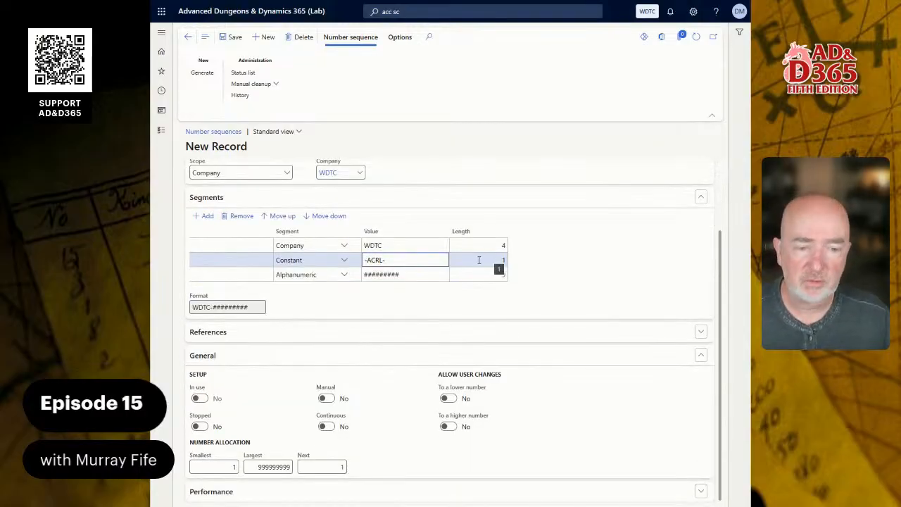
pyautogui.click(328, 431)
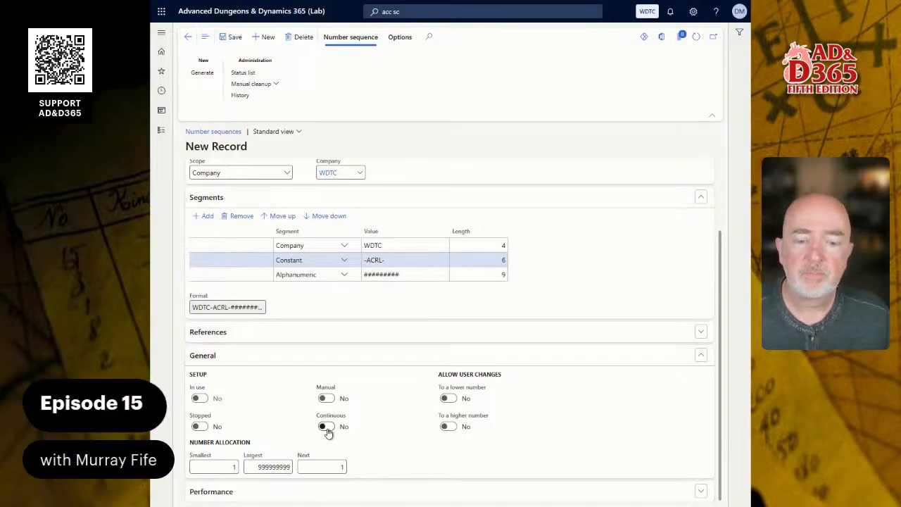
pyautogui.click(328, 431)
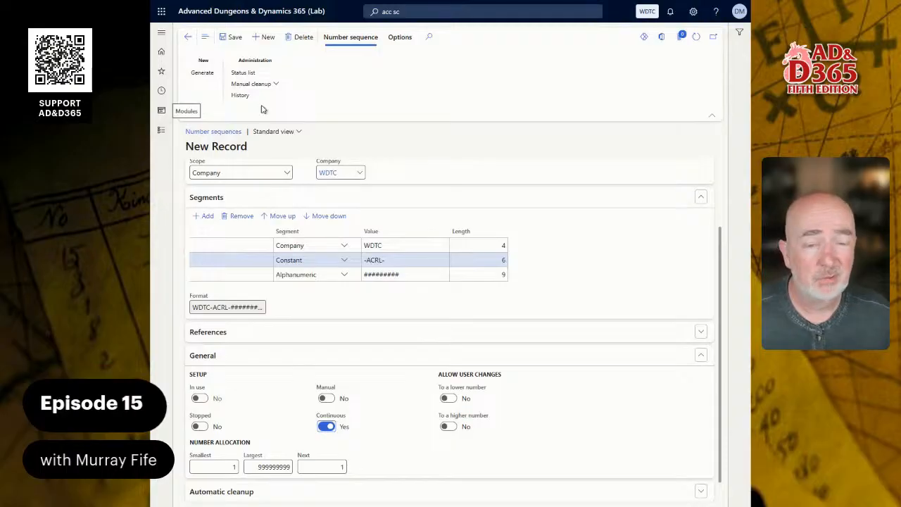
pyautogui.click(231, 37)
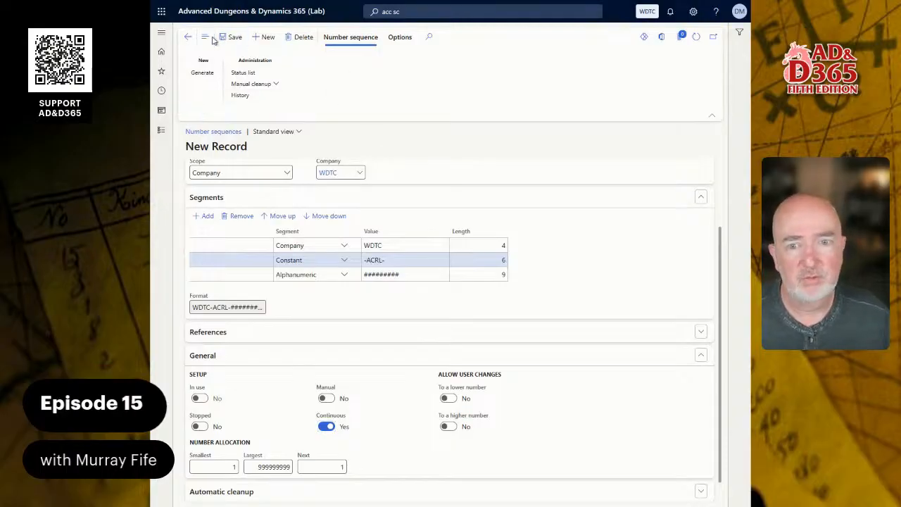
pyautogui.click(190, 37)
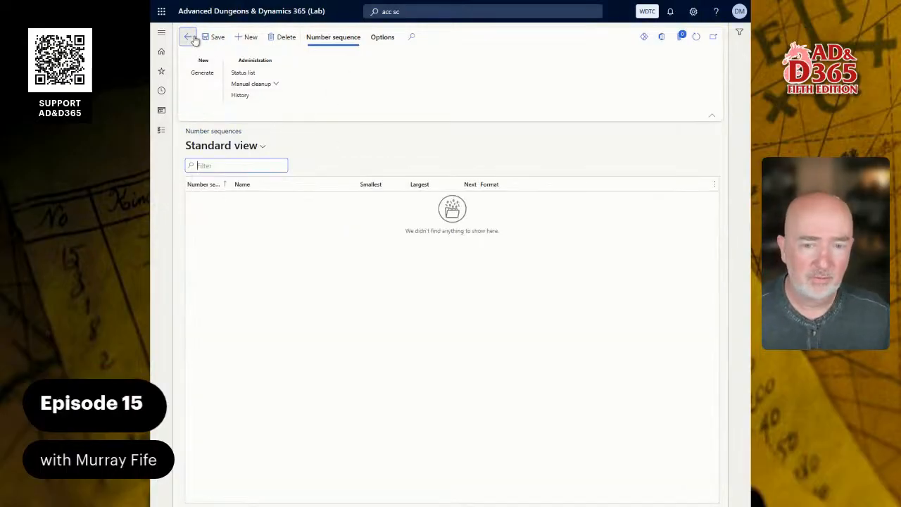
pyautogui.click(190, 37)
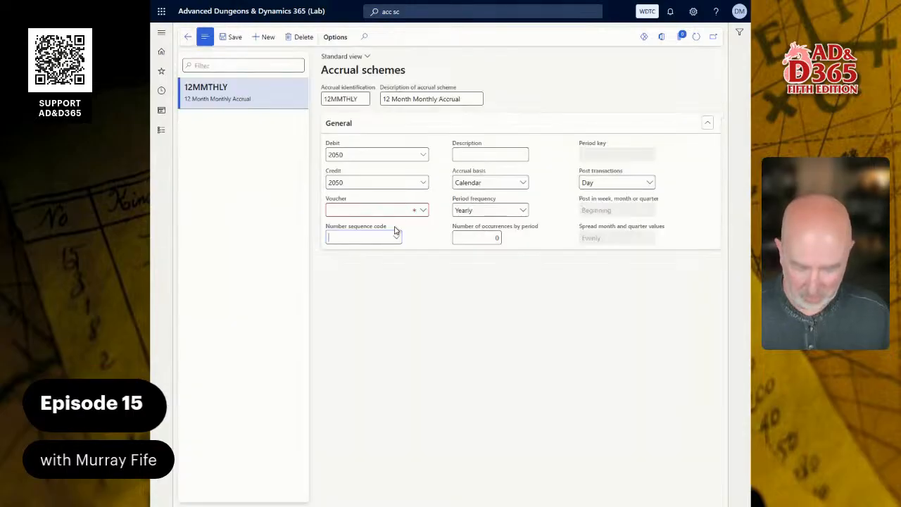
# Assign number sequence ACCRUAL_01 to the 12MMTHLY scheme and set its voucher option to "New voucher for accrual transactions".
pyautogui.write('accru')
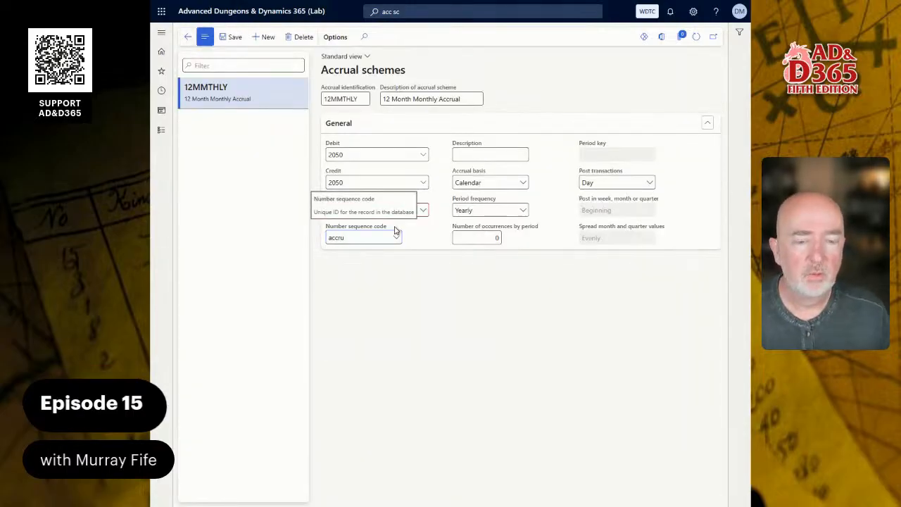
pyautogui.press('Return')
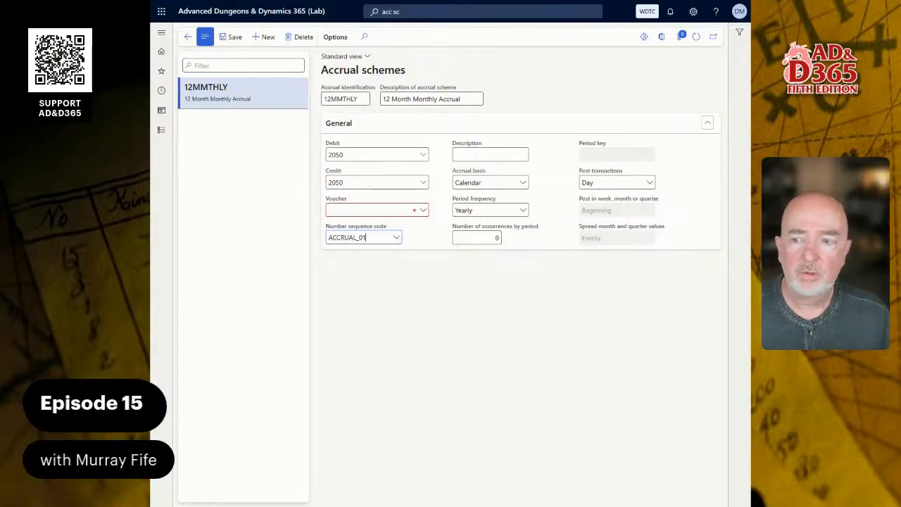
pyautogui.click(423, 212)
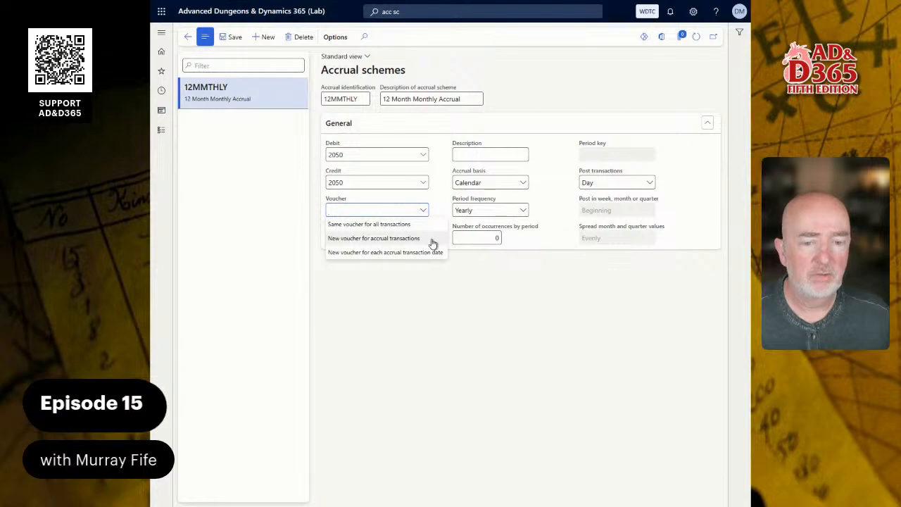
pyautogui.click(371, 239)
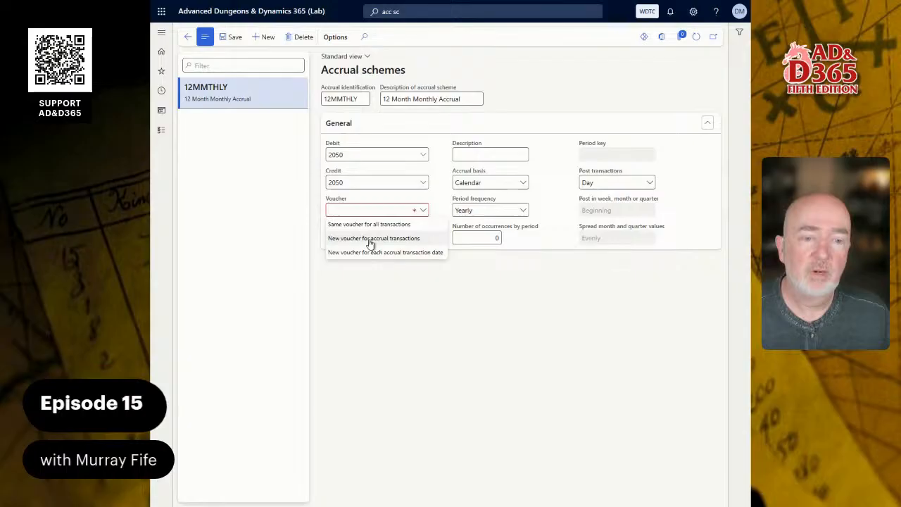
# Enter "Monthly Accrual" as the scheme's transaction description, correcting the spelling of "Accrual".
pyautogui.click(468, 154)
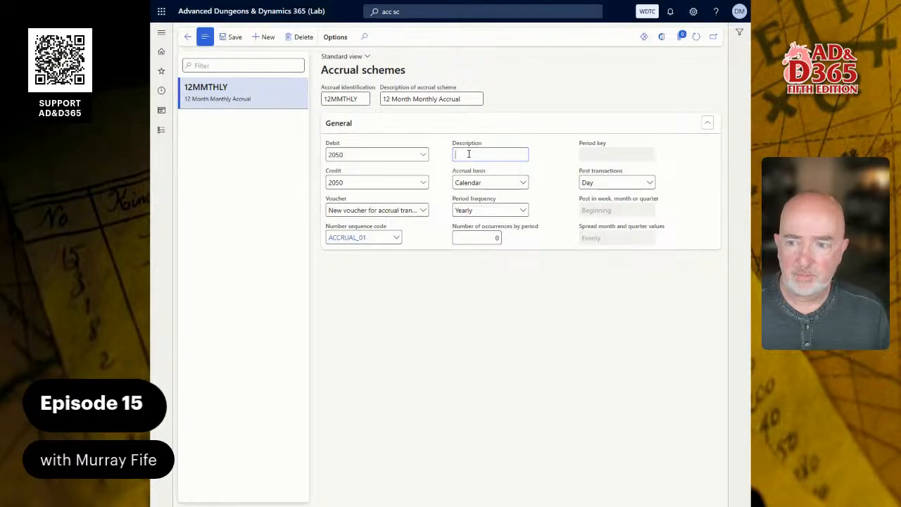
pyautogui.write('M')
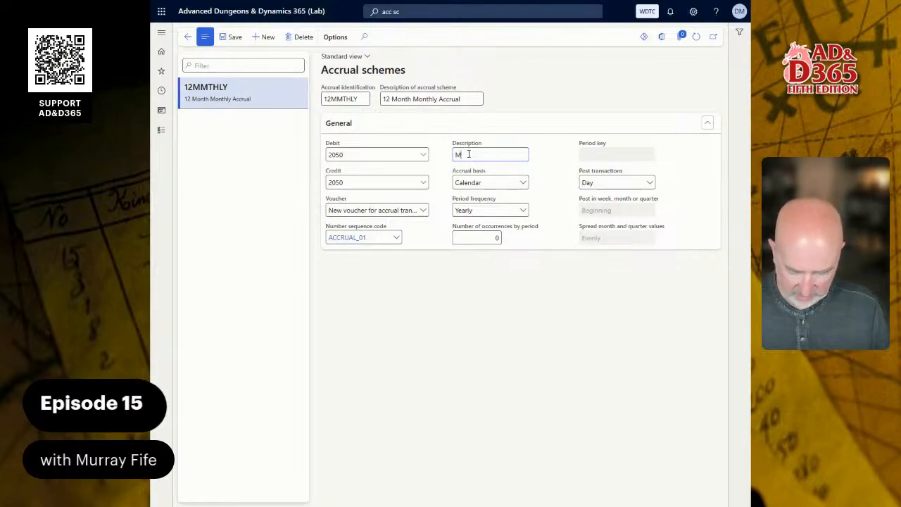
pyautogui.write('onthly Accural')
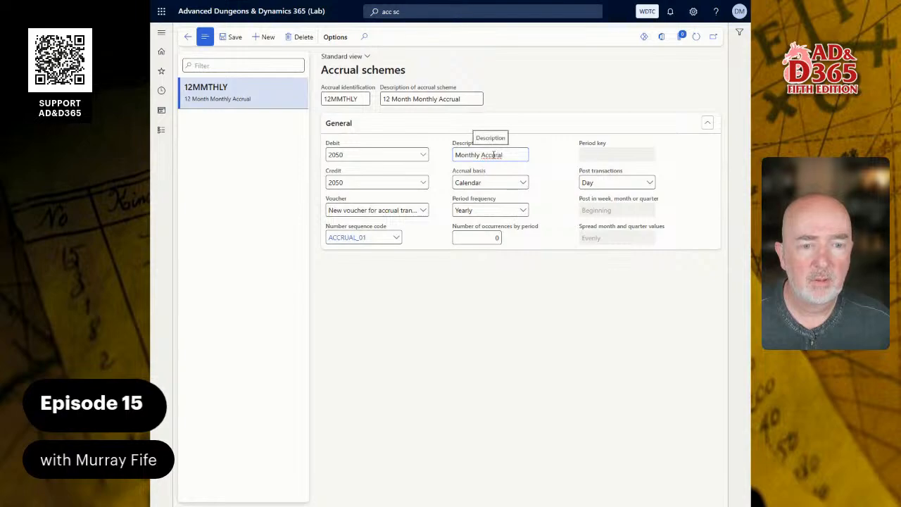
pyautogui.rightClick(493, 155)
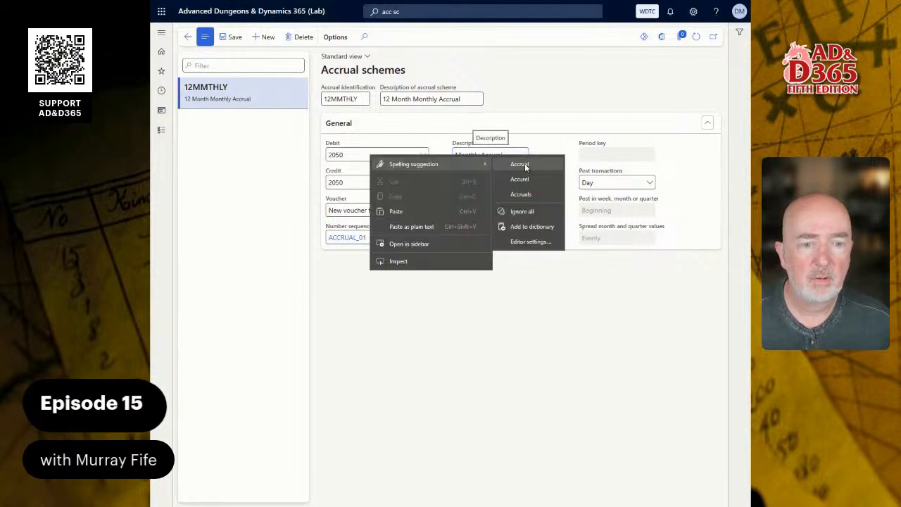
pyautogui.click(524, 163)
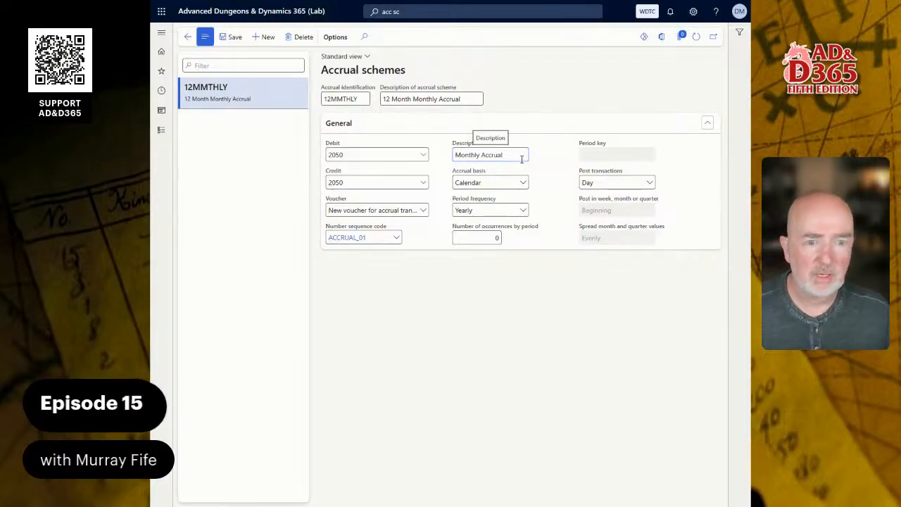
# Set the accrual scheme's period frequency to Monthly.
pyautogui.click(523, 211)
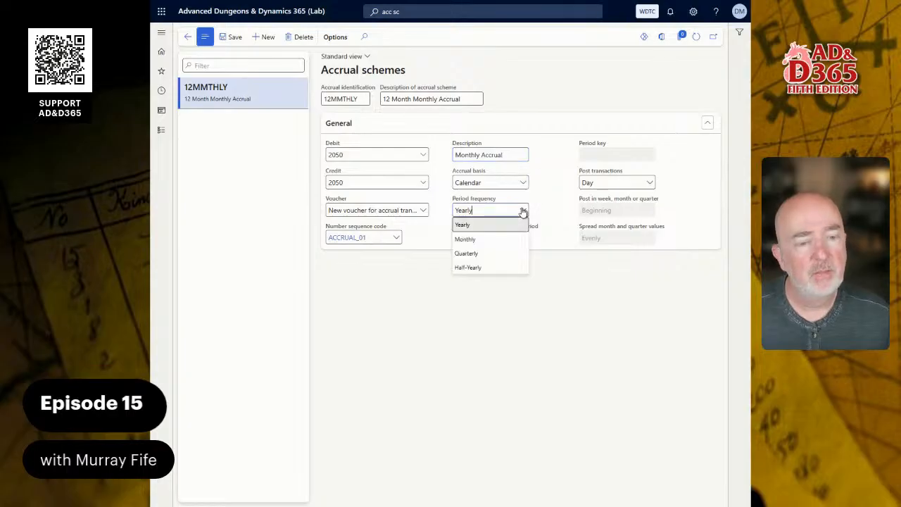
pyautogui.press('F1')
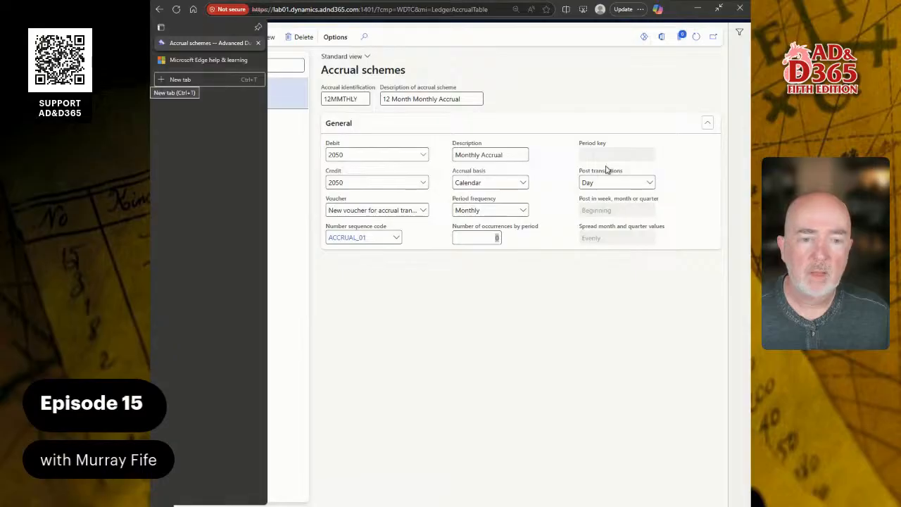
# Set the accrual scheme's number of occurrences by period to 12.
pyautogui.click(486, 239)
pyautogui.moveTo(486, 239); pyautogui.dragTo(505, 241)
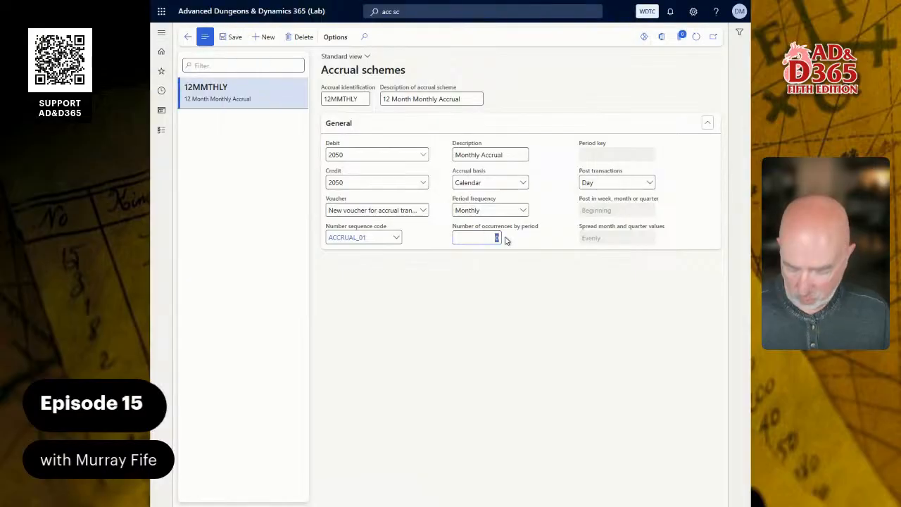
pyautogui.write('12')
pyautogui.press('Tab')
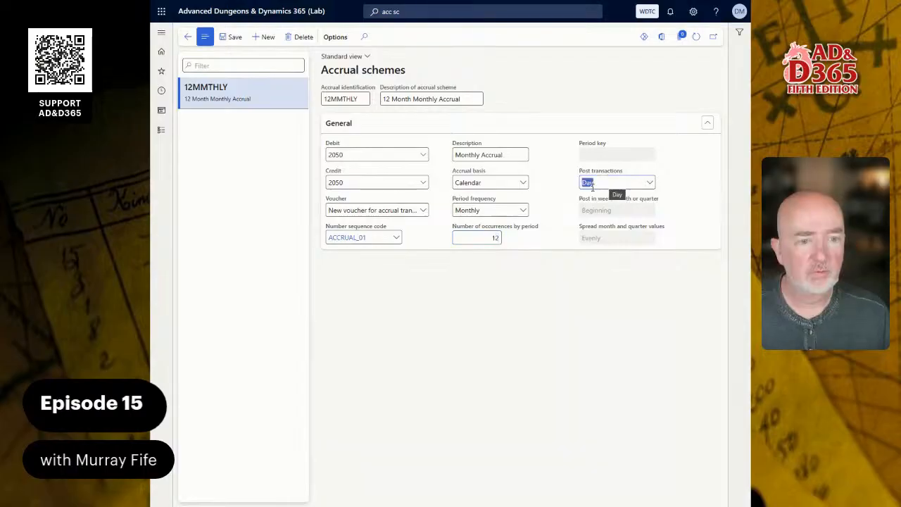
# Check the scheme's Post transactions options, keep Day selected, and save the accrual scheme.
pyautogui.click(651, 184)
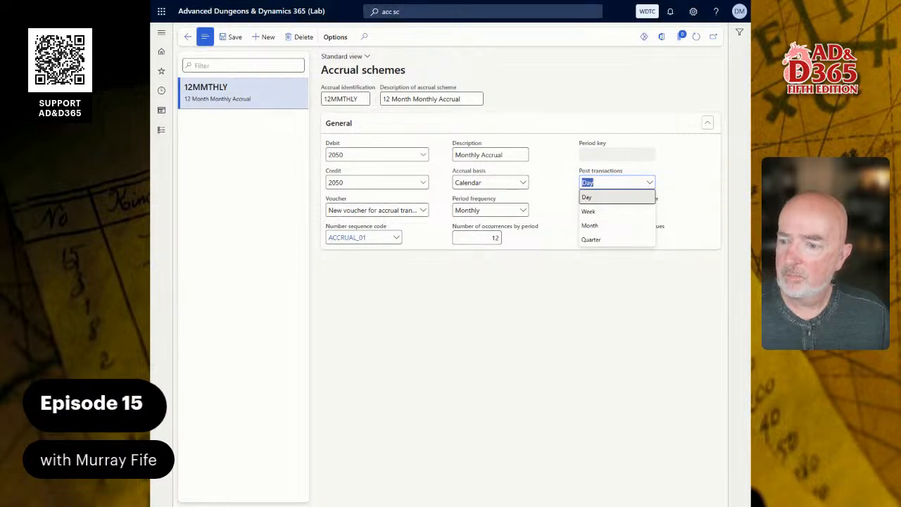
pyautogui.click(700, 169)
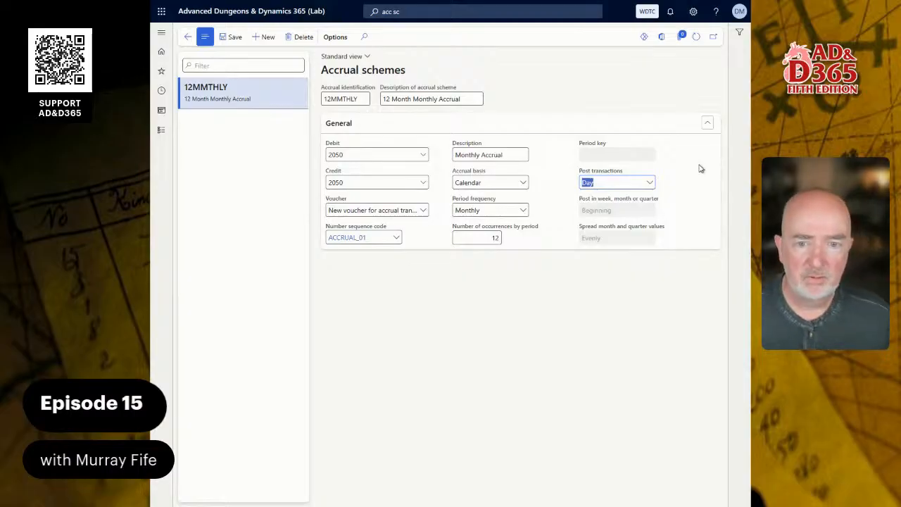
pyautogui.click(234, 37)
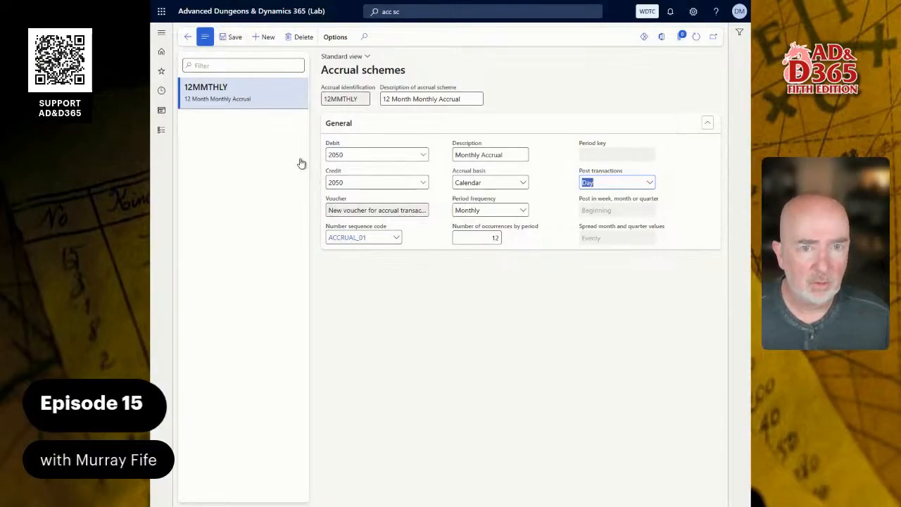
pyautogui.moveTo(368, 237)
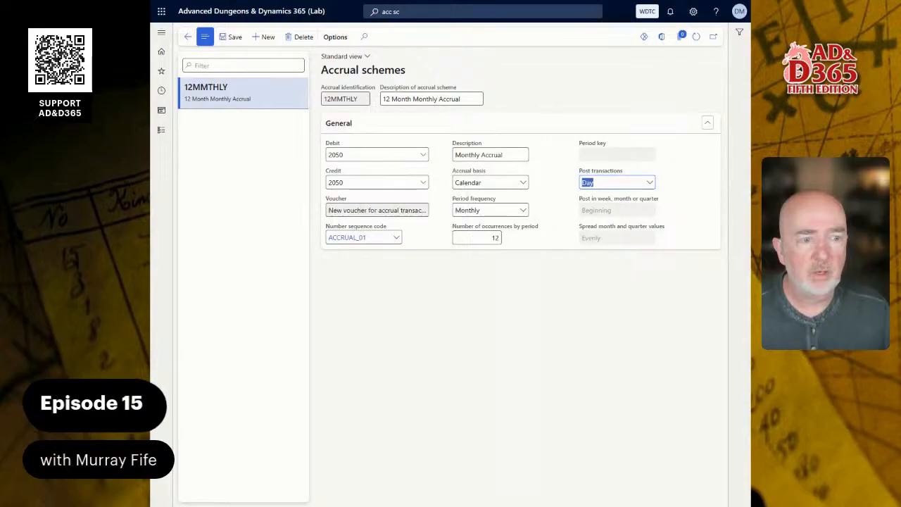
# Switch to the Word accrual schemes guide and review the remaining configuration steps and the Accrual Scheme Details table.
pyautogui.hotkey('alt', 'Tab')
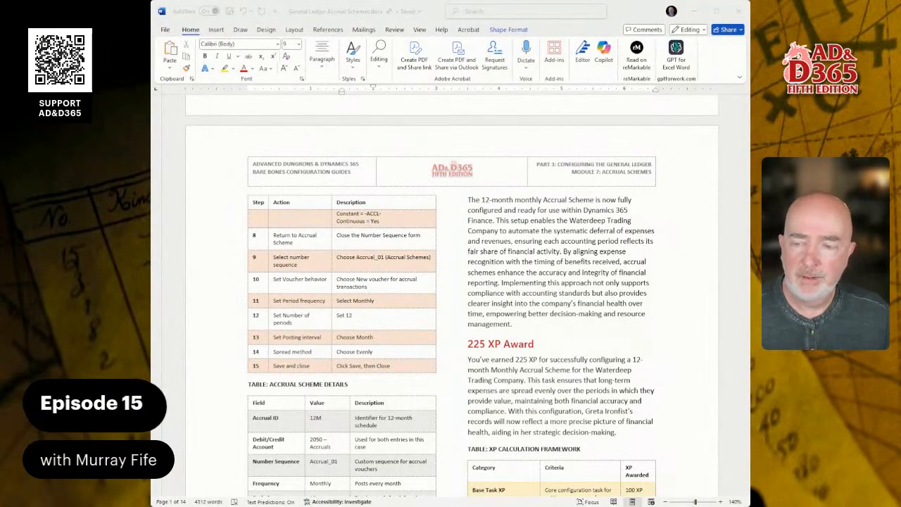
pyautogui.scroll(-5, 450, 302)
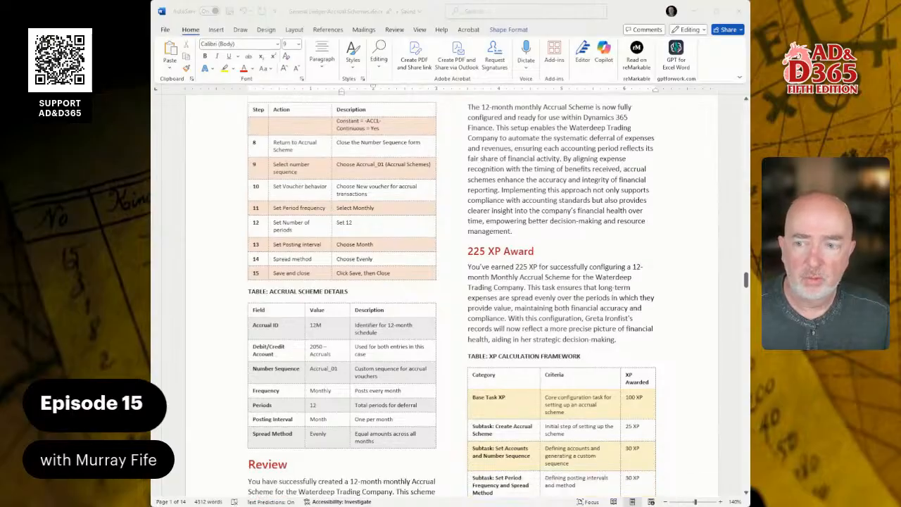
pyautogui.scroll(-1, 451, 295)
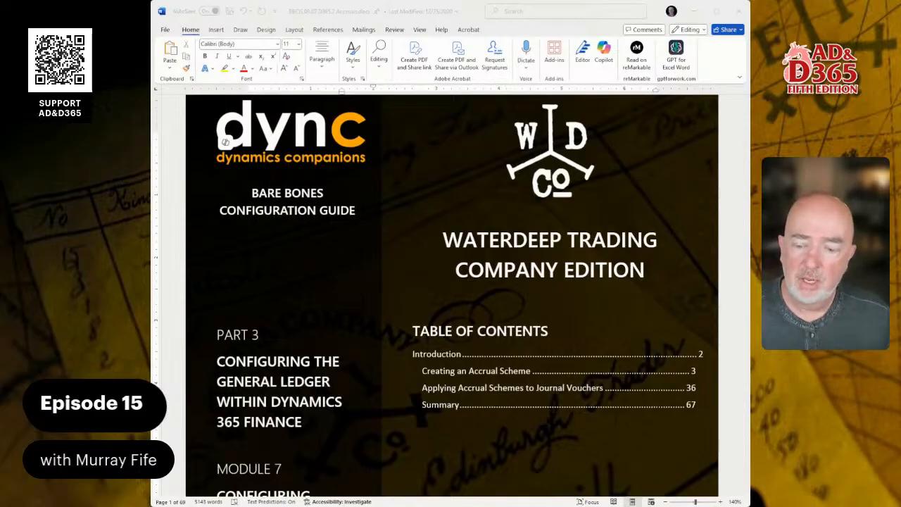
# Examine the Accruals configuration guide's table of contents and its section on opening the Accrual Schemes maintenance page.
pyautogui.scroll(-3, 451, 296)
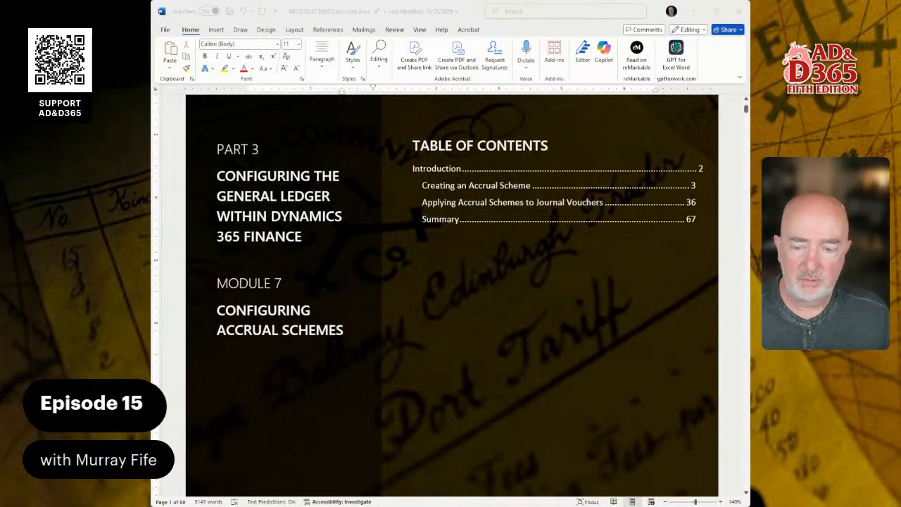
pyautogui.click(694, 187)
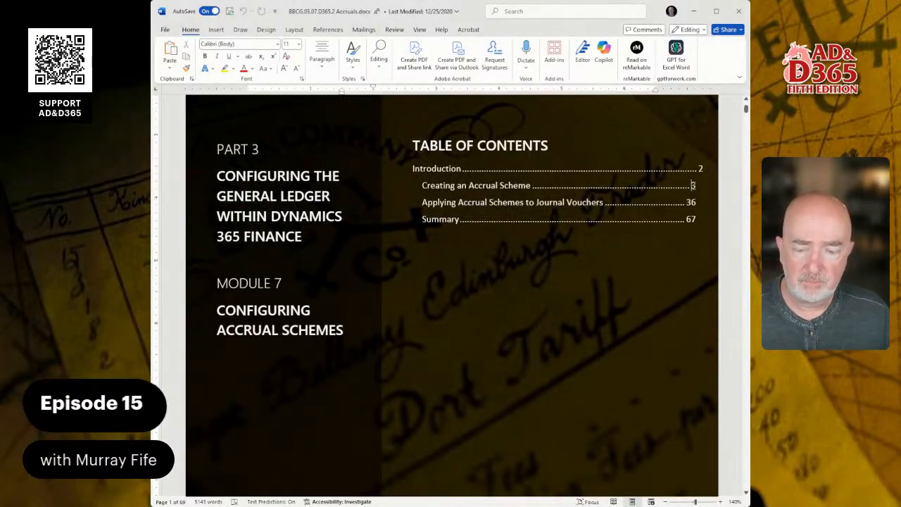
pyautogui.click(693, 185)
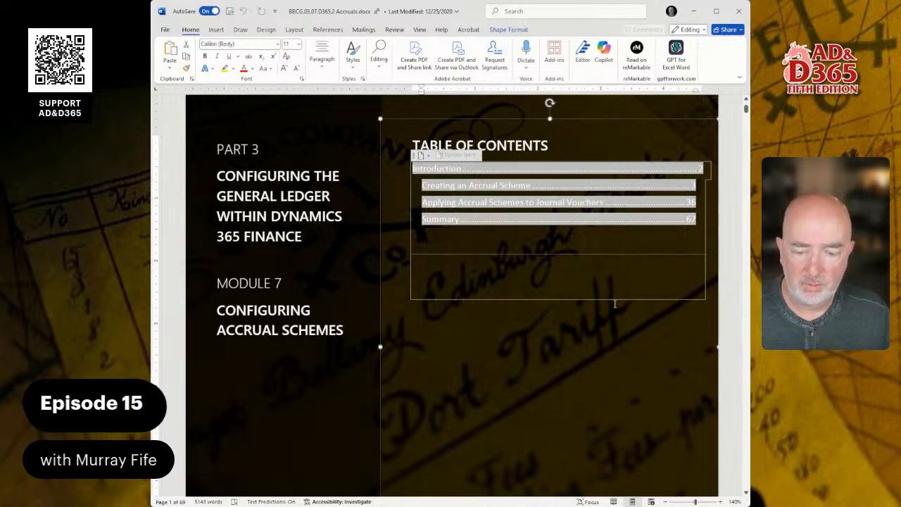
pyautogui.scroll(-15, 614, 304)
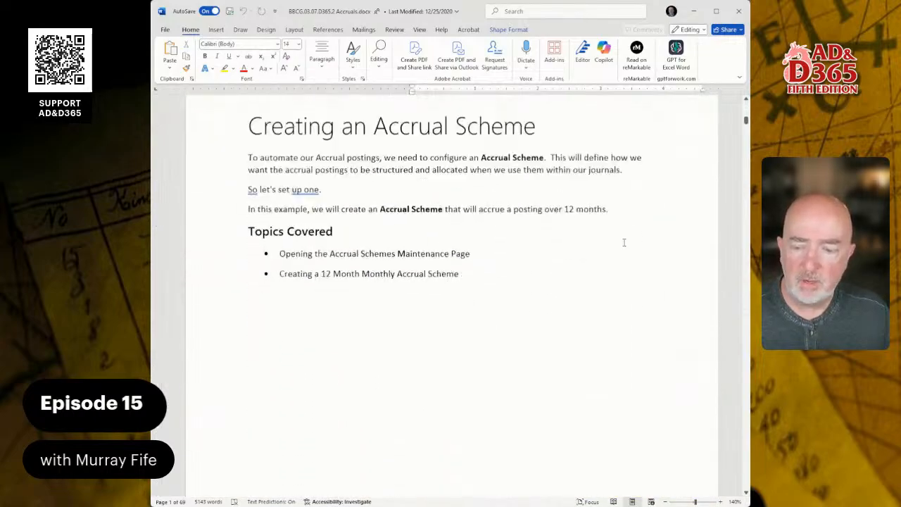
pyautogui.scroll(-20, 624, 242)
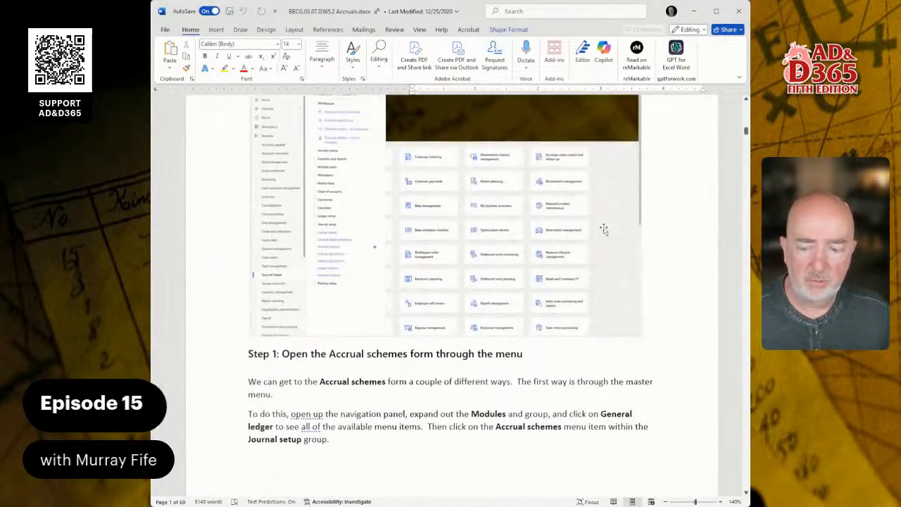
pyautogui.scroll(-3, 604, 229)
pyautogui.scroll(10, 610, 216)
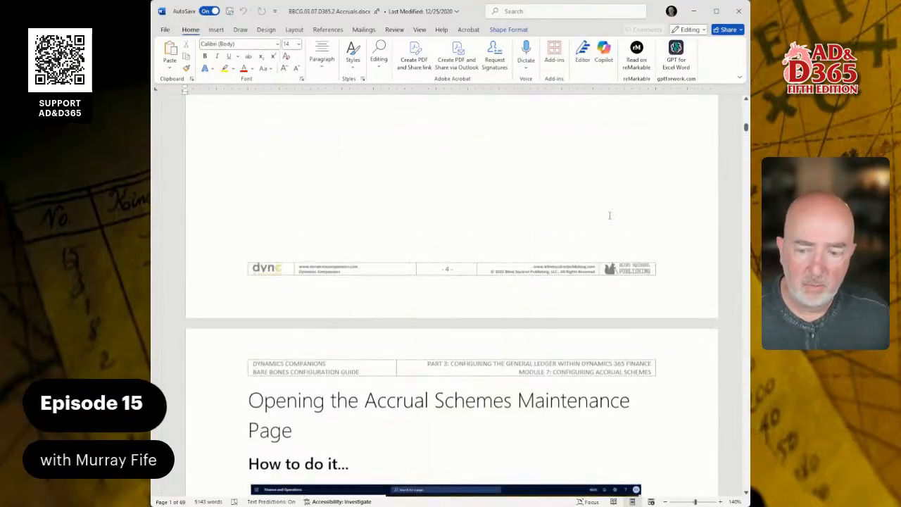
pyautogui.scroll(-5, 610, 215)
pyautogui.scroll(2, 591, 232)
pyautogui.scroll(-3, 556, 256)
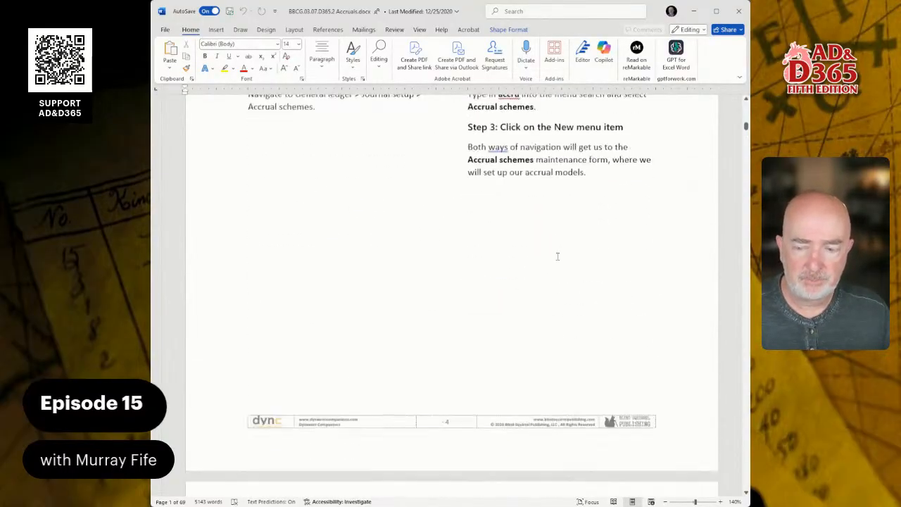
pyautogui.scroll(-15, 557, 257)
pyautogui.scroll(3, 574, 240)
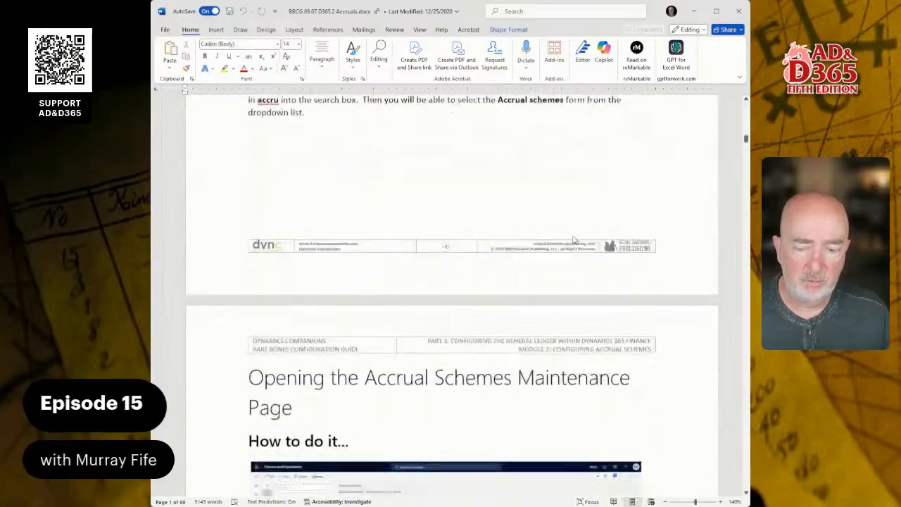
pyautogui.scroll(-12, 573, 240)
pyautogui.scroll(2, 577, 234)
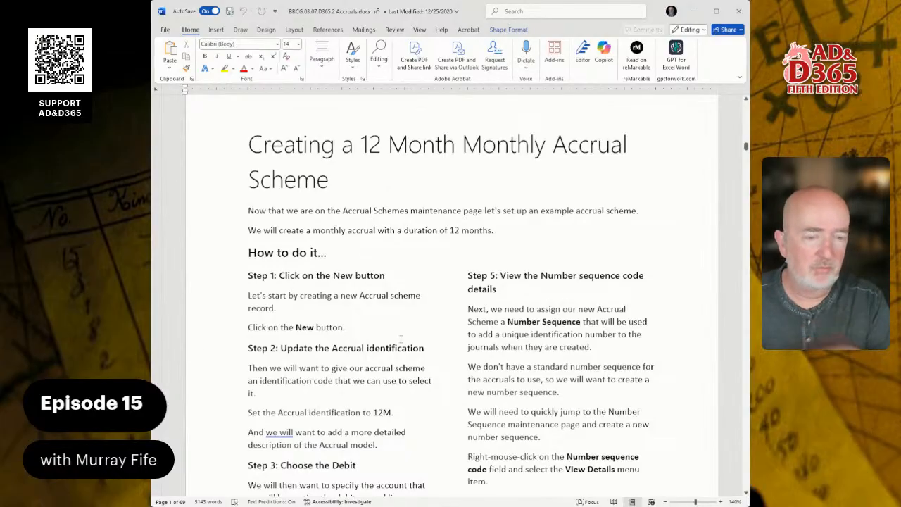
# Examine the guide's illustrated steps for creating a 12 Month Monthly Accrual Scheme, including the debit, credit and number sequence settings.
pyautogui.scroll(-5, 400, 339)
pyautogui.scroll(-20, 400, 336)
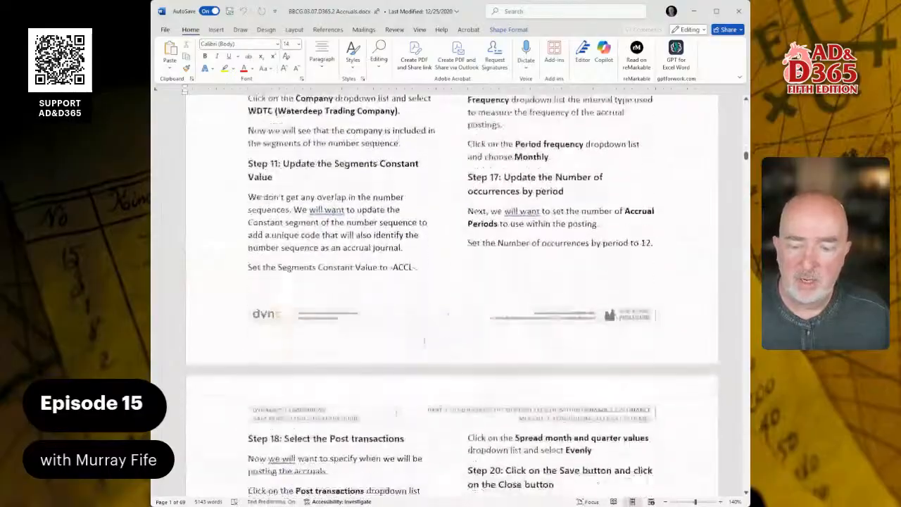
pyautogui.scroll(-2, 434, 342)
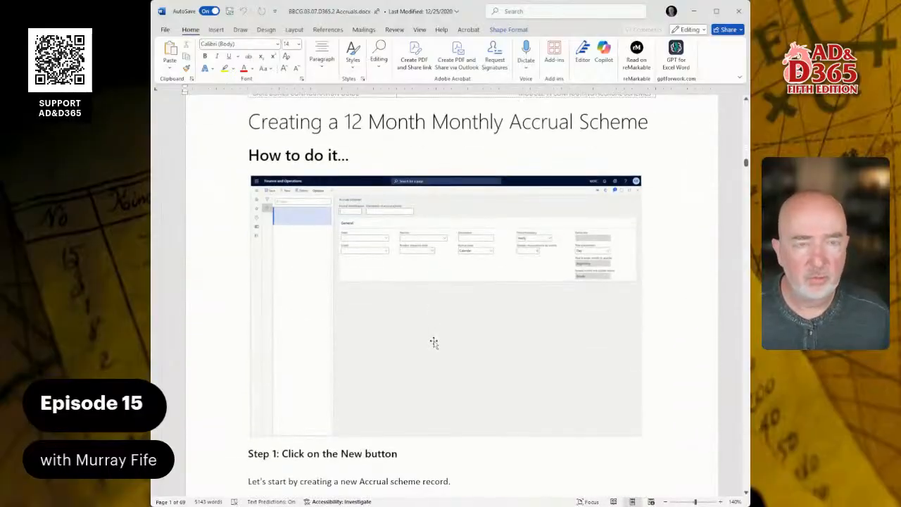
pyautogui.scroll(-1, 434, 342)
pyautogui.scroll(-8, 436, 304)
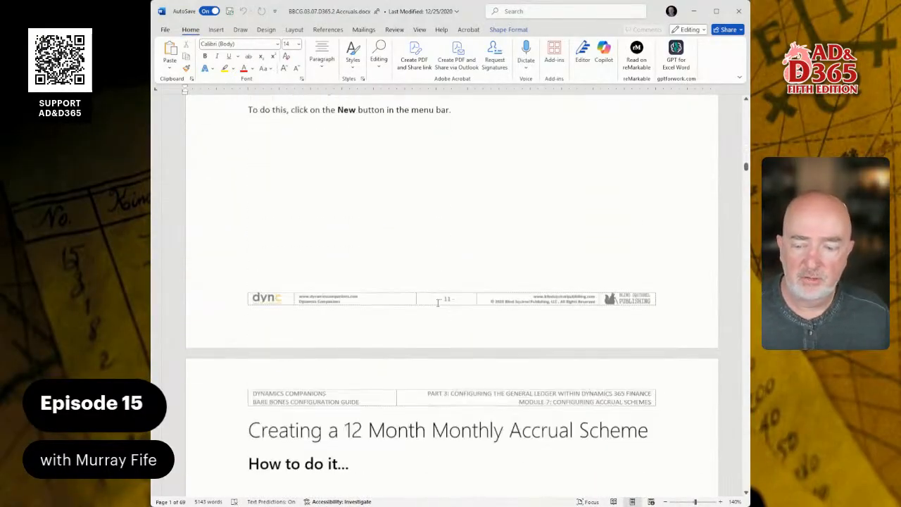
pyautogui.scroll(-8, 437, 303)
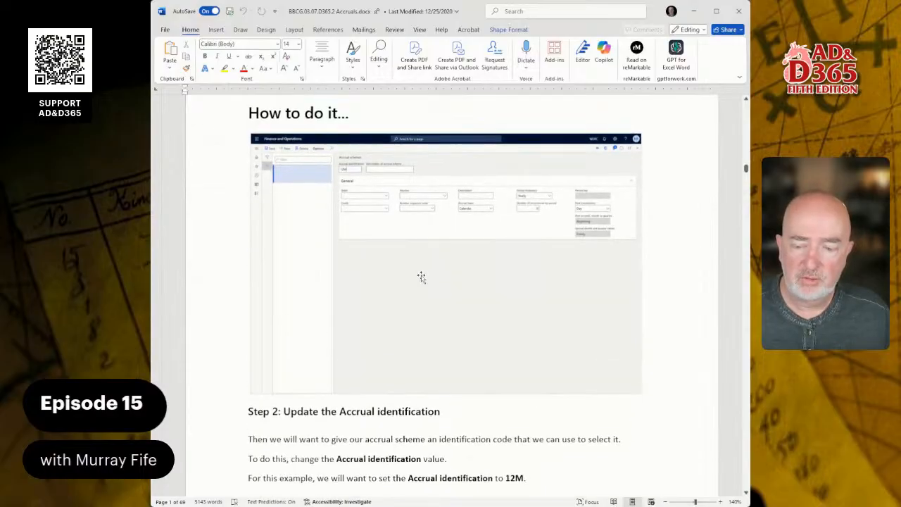
pyautogui.scroll(-20, 421, 276)
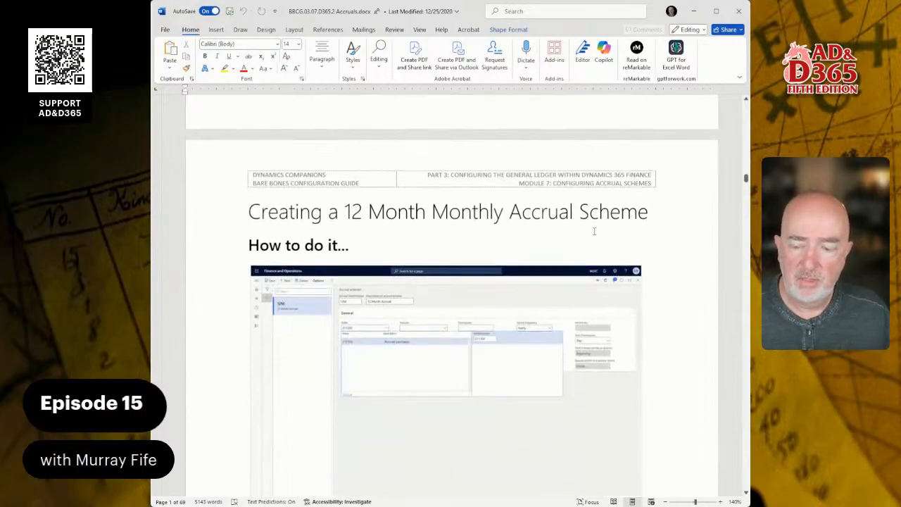
pyautogui.scroll(-20, 476, 196)
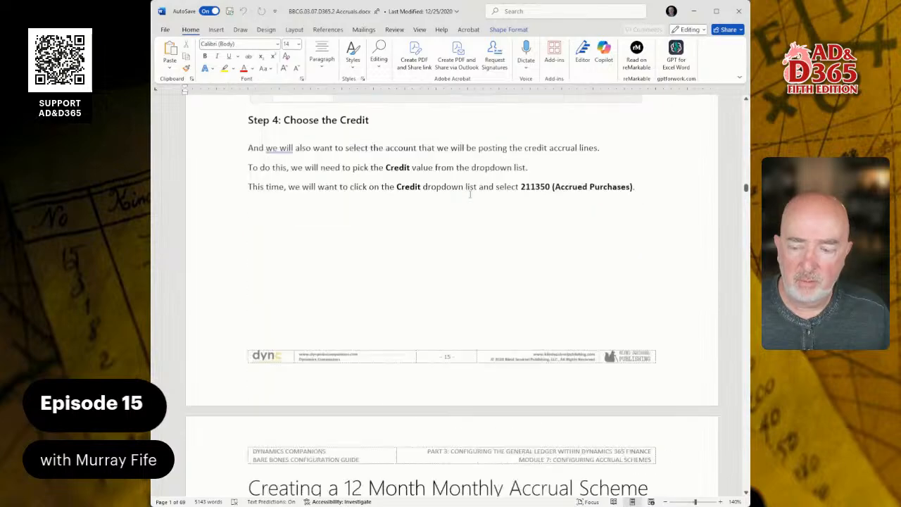
pyautogui.scroll(-8, 471, 195)
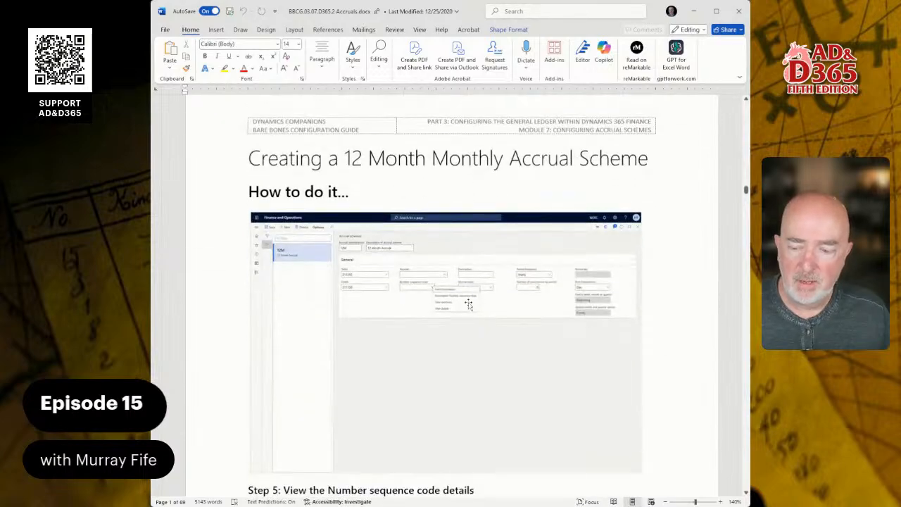
pyautogui.keyDown('ctrl'); pyautogui.scroll(6, 468, 304); pyautogui.keyUp('ctrl')
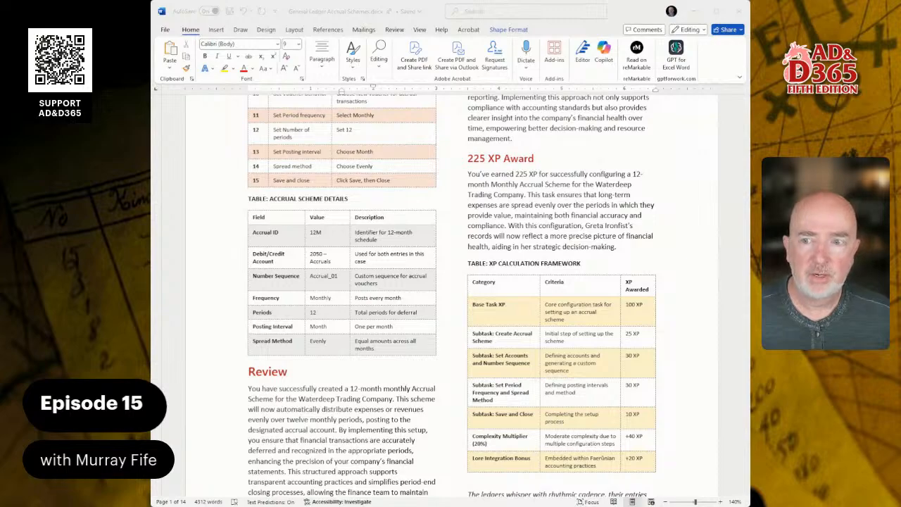
# Review the General Ledger Accrual Schemes document's introduction and how-to table for using accrual schemes in journal vouchers.
pyautogui.scroll(-15, 451, 296)
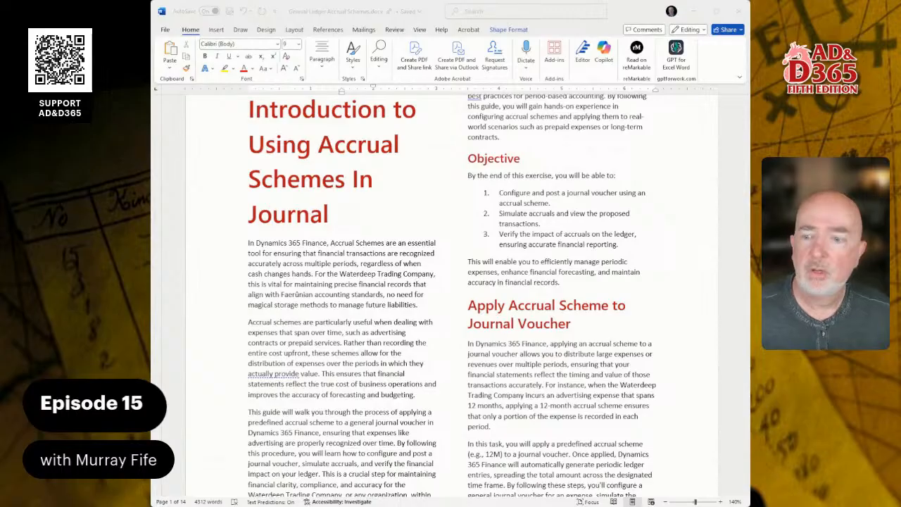
pyautogui.scroll(-10, 450, 296)
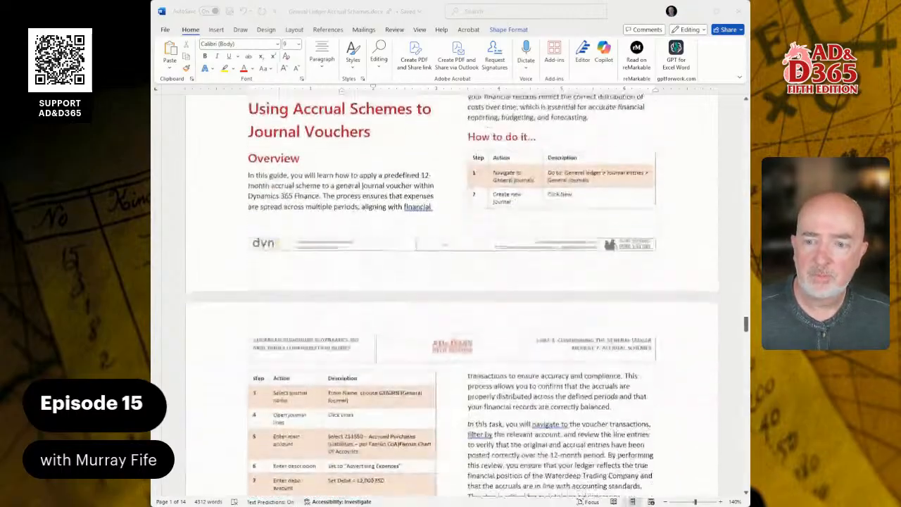
pyautogui.scroll(-1, 450, 296)
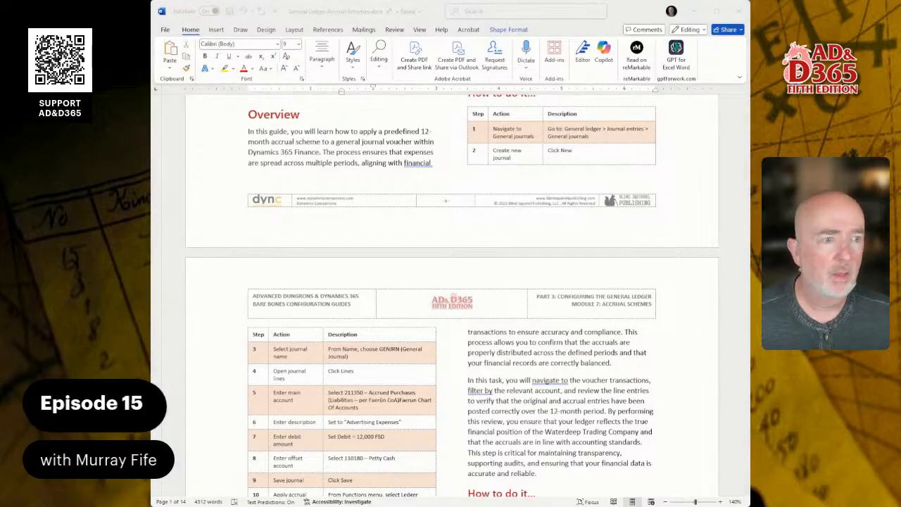
# Switch back to Dynamics 365 and open General journals from the journal entries of the General ledger module.
pyautogui.hotkey('alt', 'Tab')
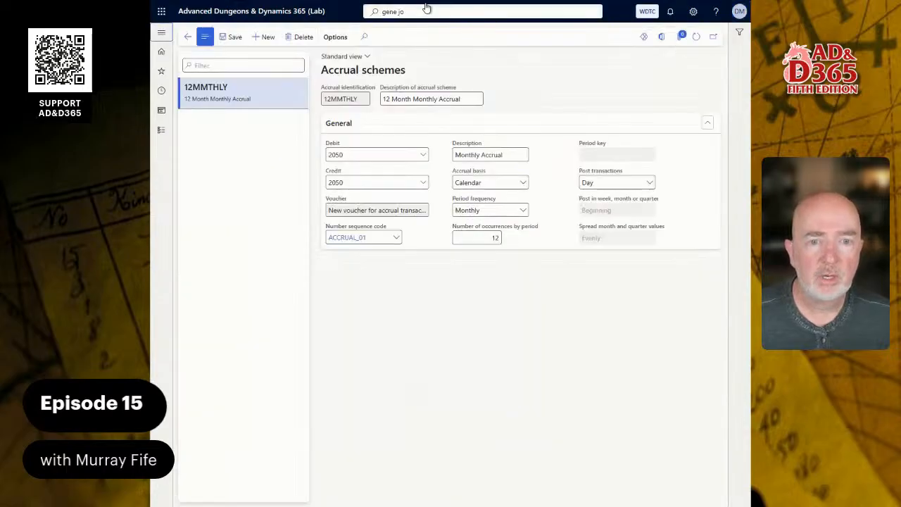
pyautogui.click(426, 11)
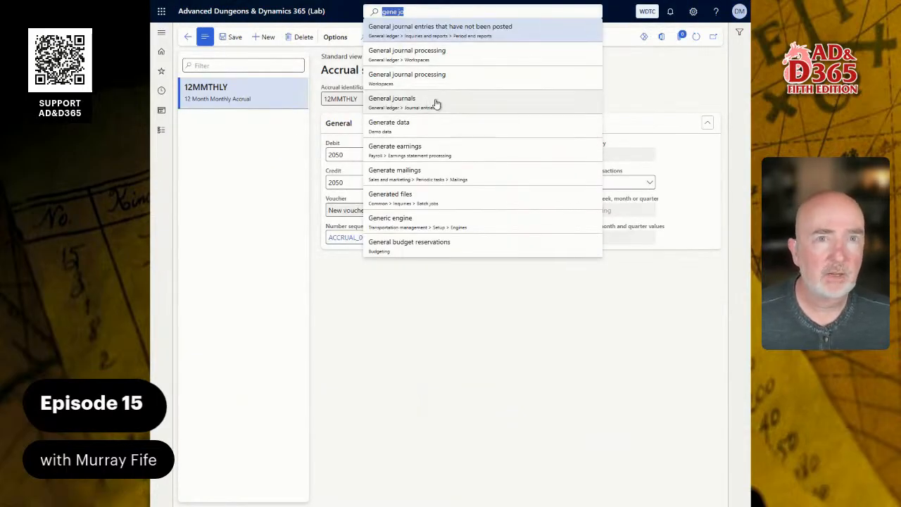
pyautogui.click(160, 131)
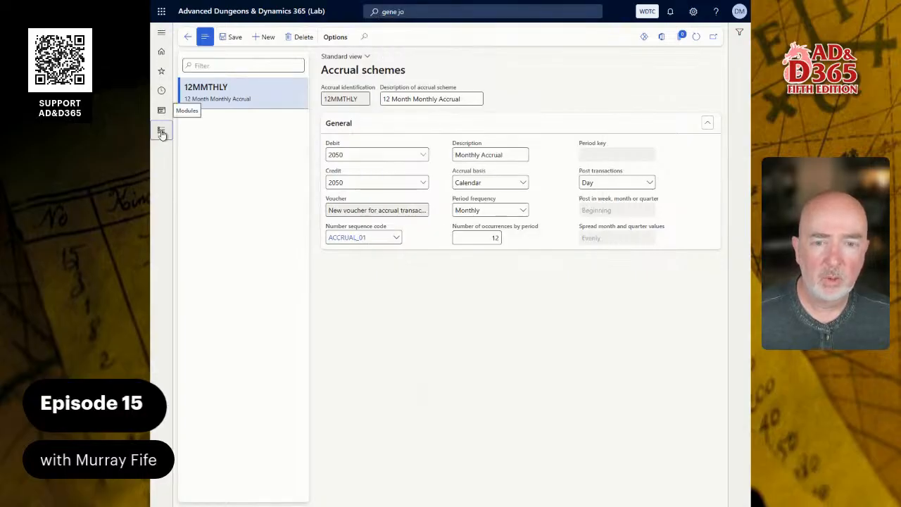
pyautogui.click(161, 131)
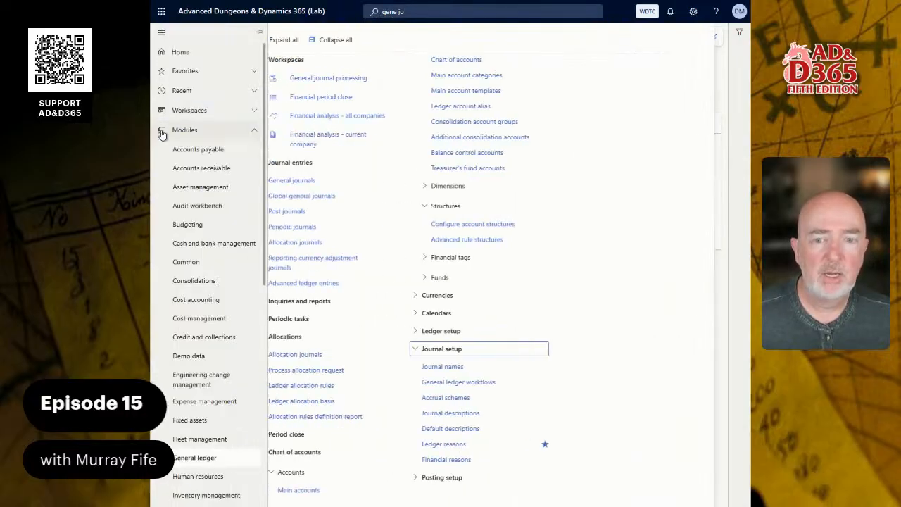
pyautogui.click(335, 182)
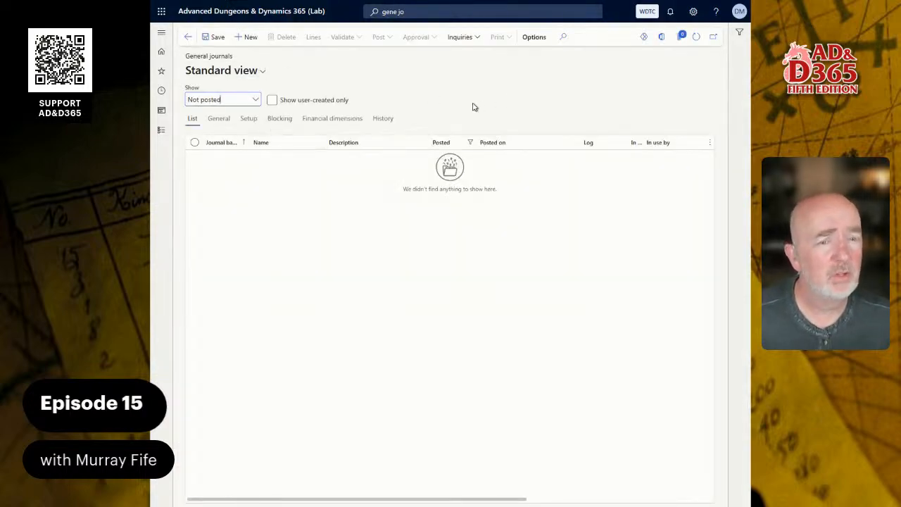
# Show all general journals regardless of posting status and create a new journal with the name GENERAL.
pyautogui.click(255, 98)
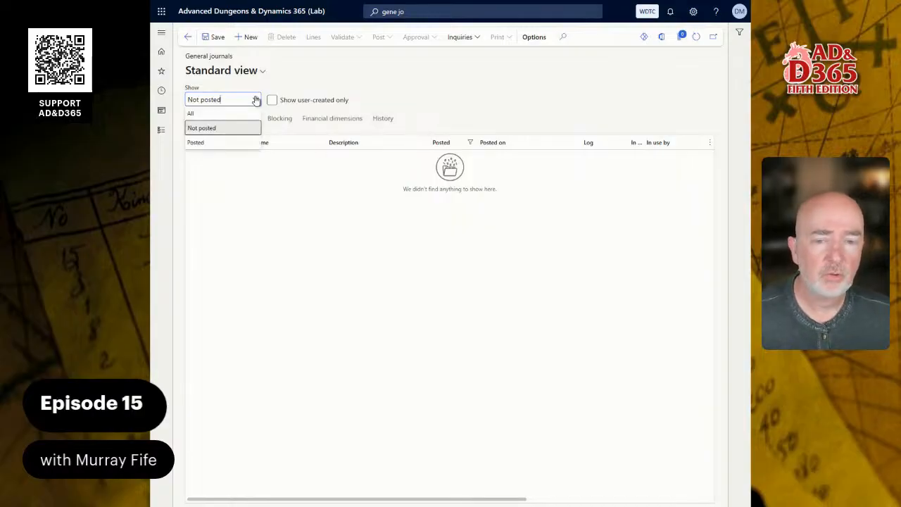
pyautogui.click(192, 114)
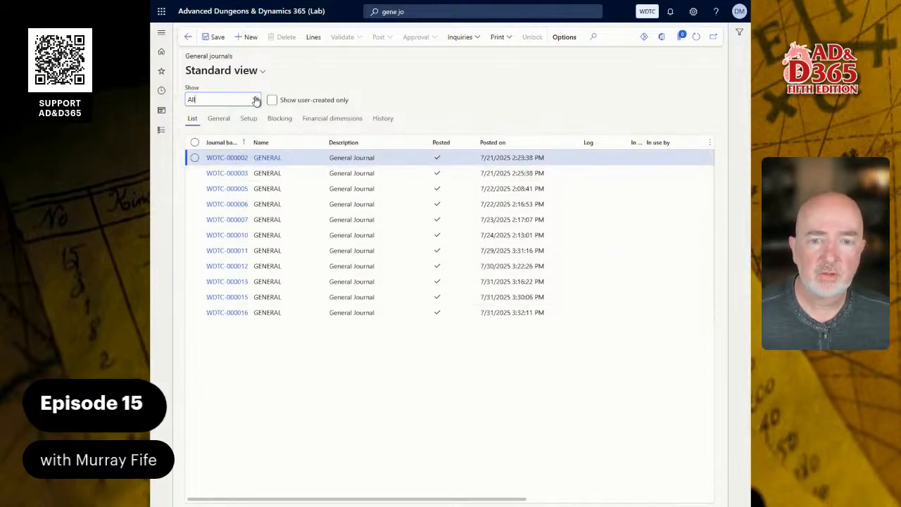
pyautogui.click(250, 38)
pyautogui.write('G')
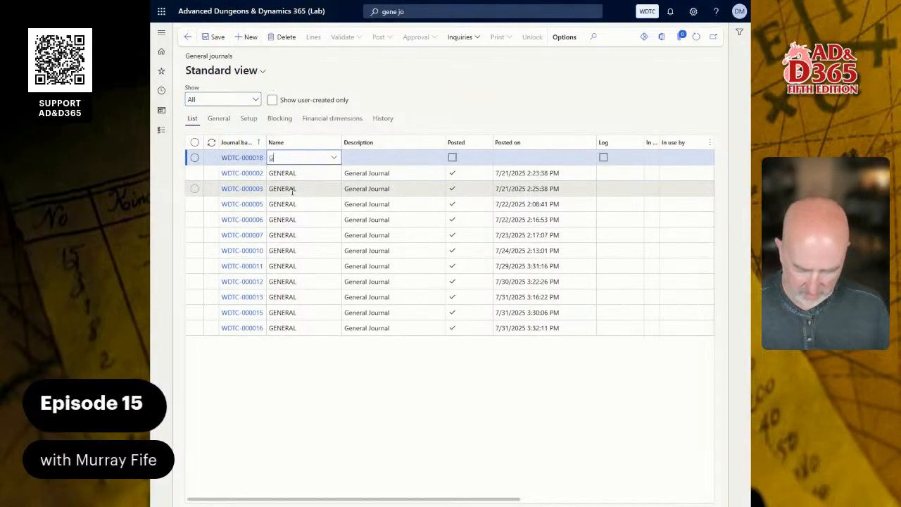
pyautogui.write('ENER')
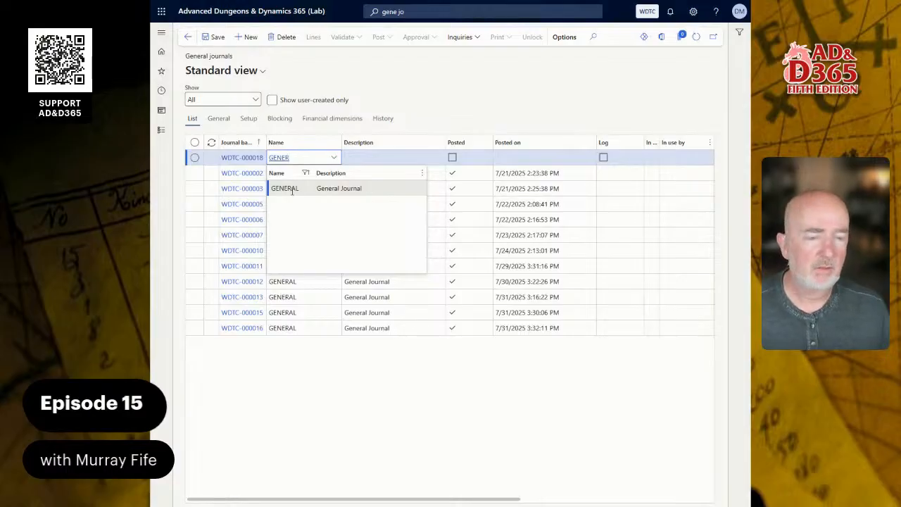
pyautogui.click(293, 189)
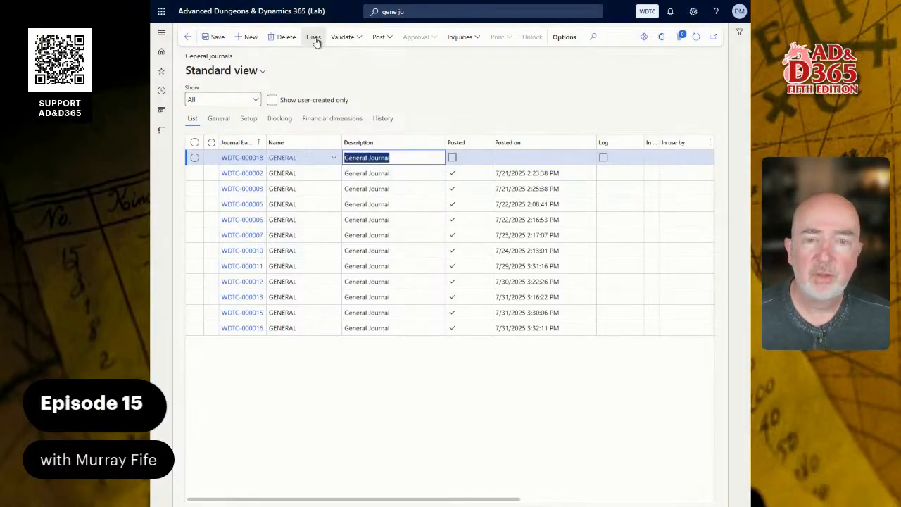
# Open the new journal's lines and set the first line's account to main account 2050, business unit WTC and department 204 Operations.
pyautogui.click(314, 39)
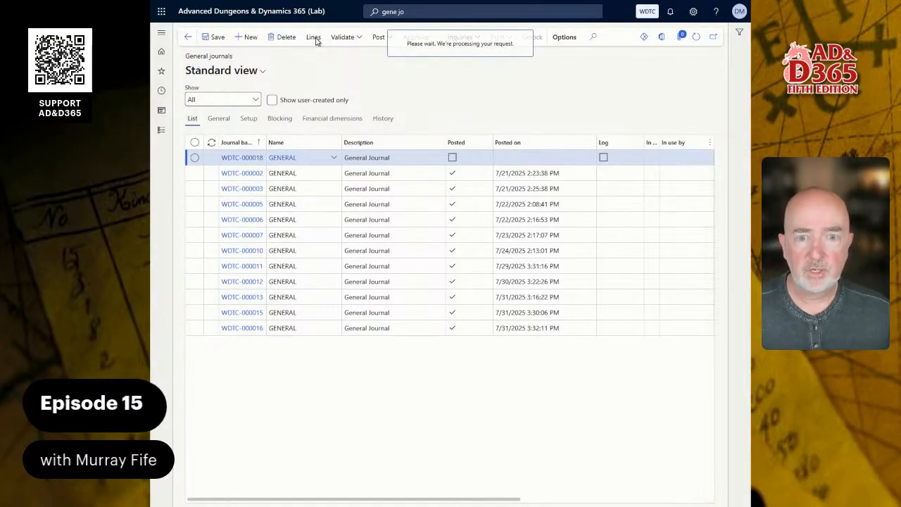
pyautogui.click(493, 178)
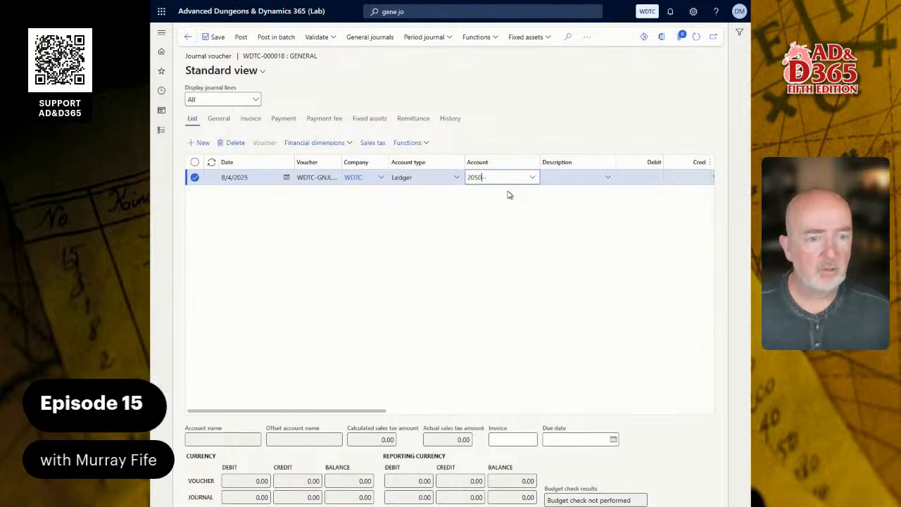
pyautogui.write('2050')
pyautogui.press('Tab')
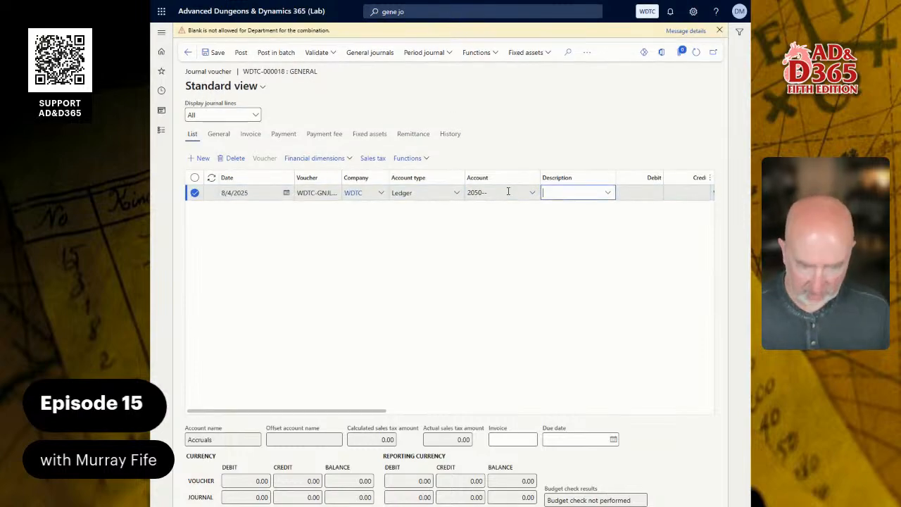
pyautogui.click(508, 191)
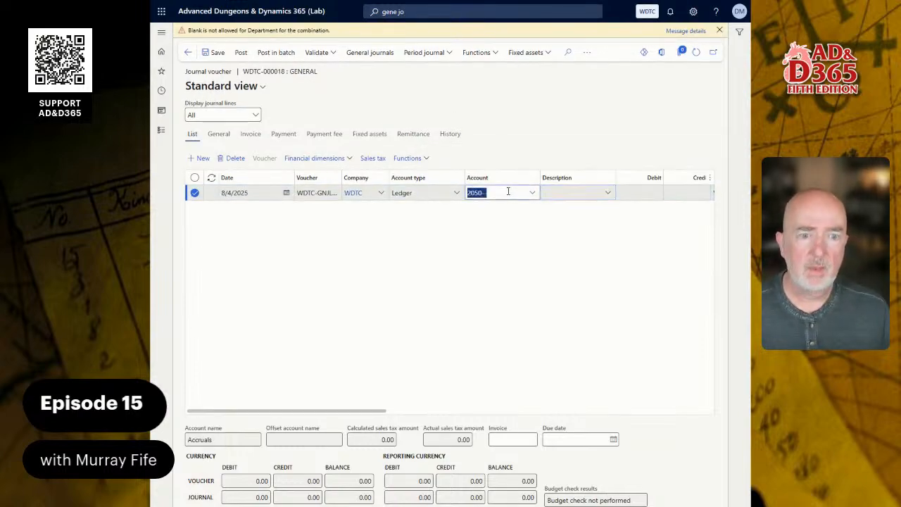
pyautogui.click(532, 194)
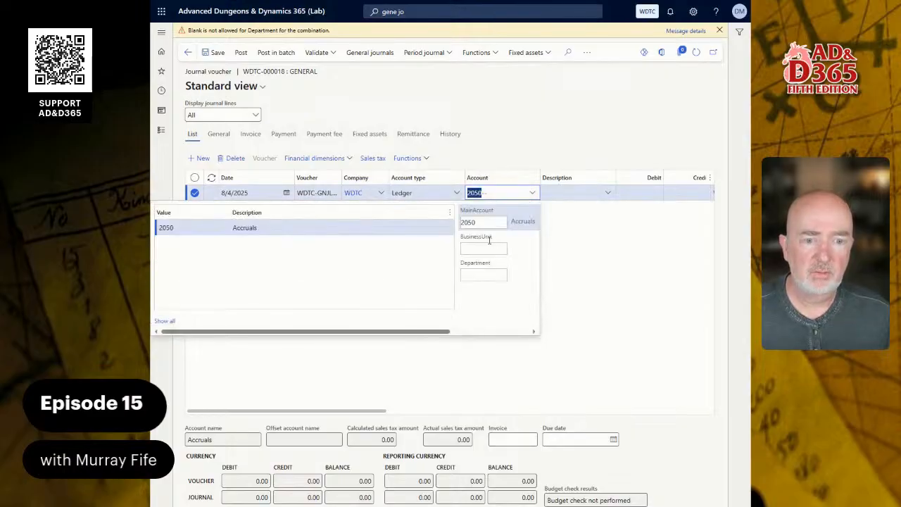
pyautogui.click(283, 228)
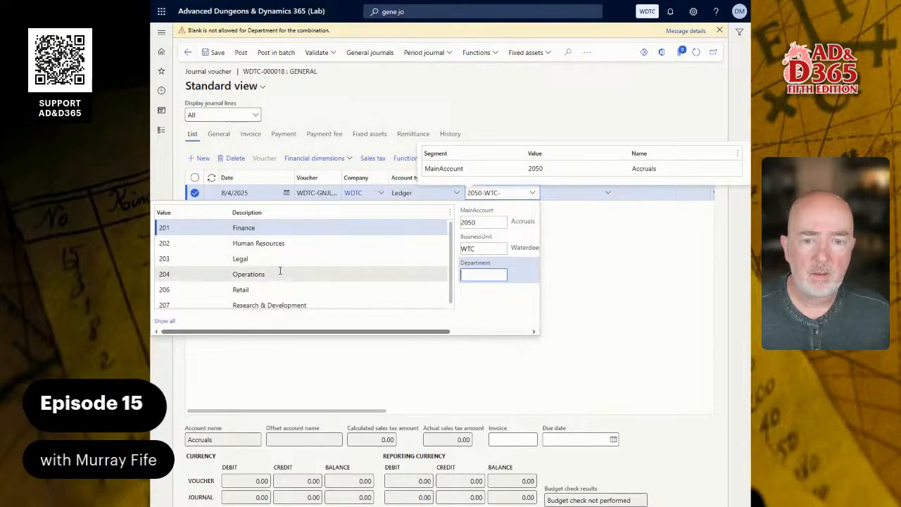
pyautogui.click(279, 274)
# Describe the voucher line as Utilities Expenses and enter a debit of 1200.
pyautogui.click(650, 194)
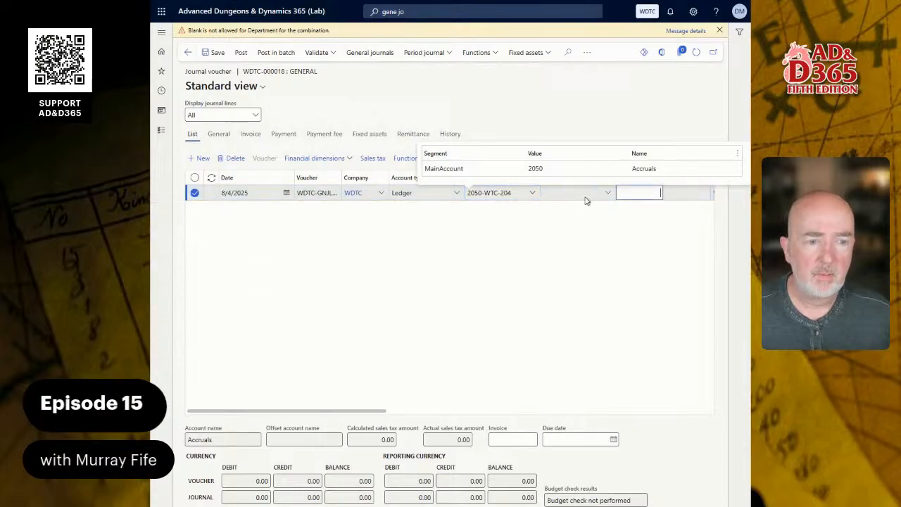
pyautogui.click(585, 194)
pyautogui.write('Uti')
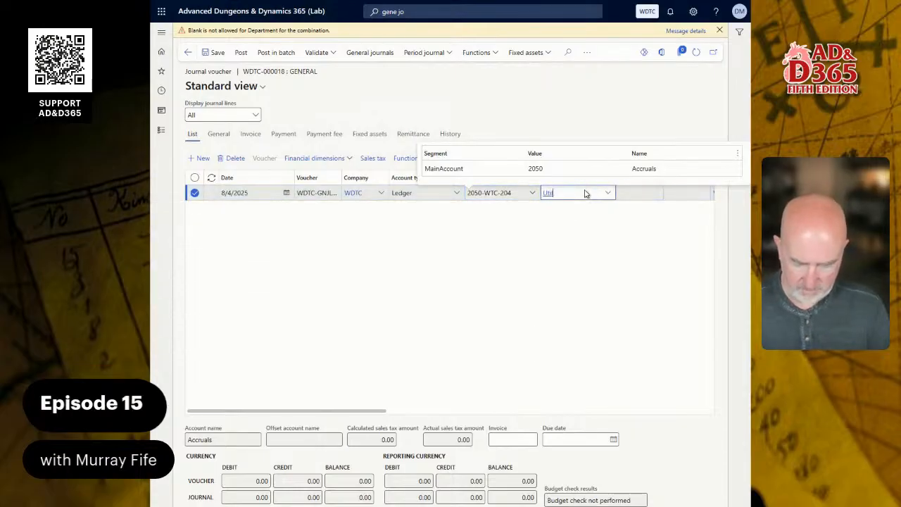
pyautogui.write('lities Expens')
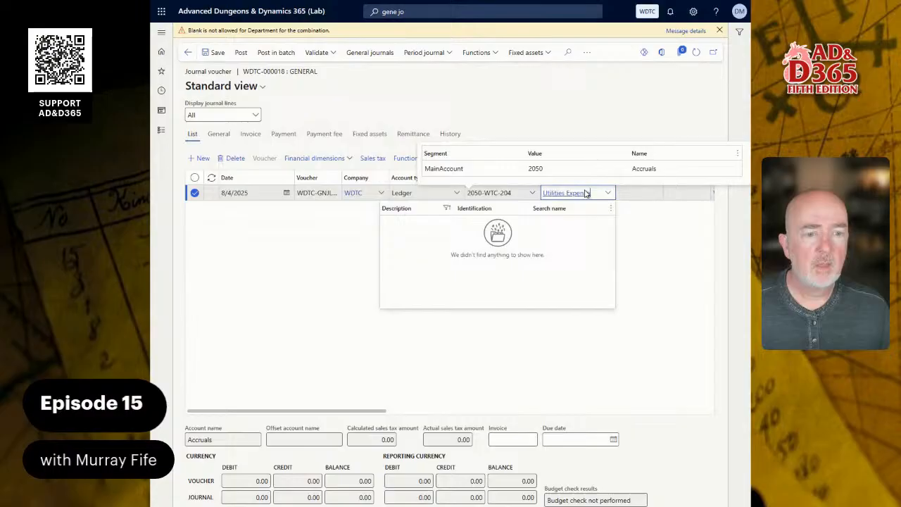
pyautogui.press('Tab')
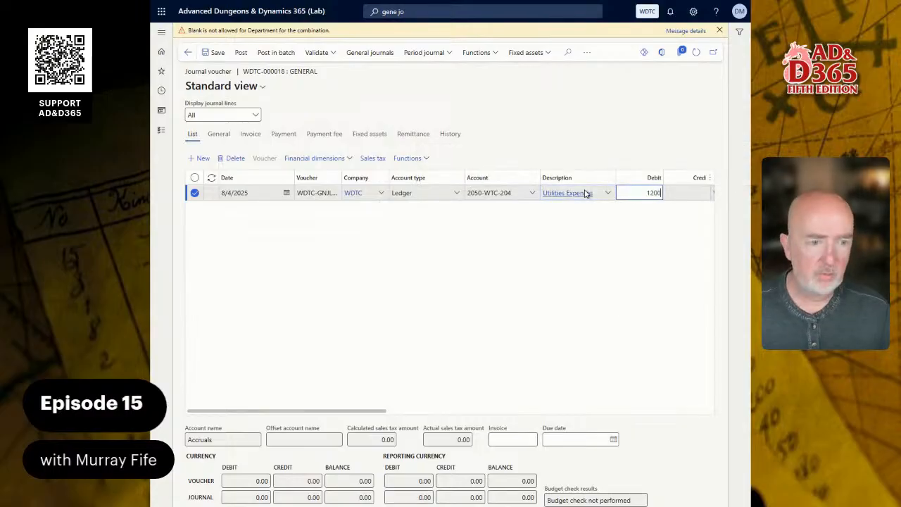
pyautogui.write('1200')
pyautogui.press('Tab')
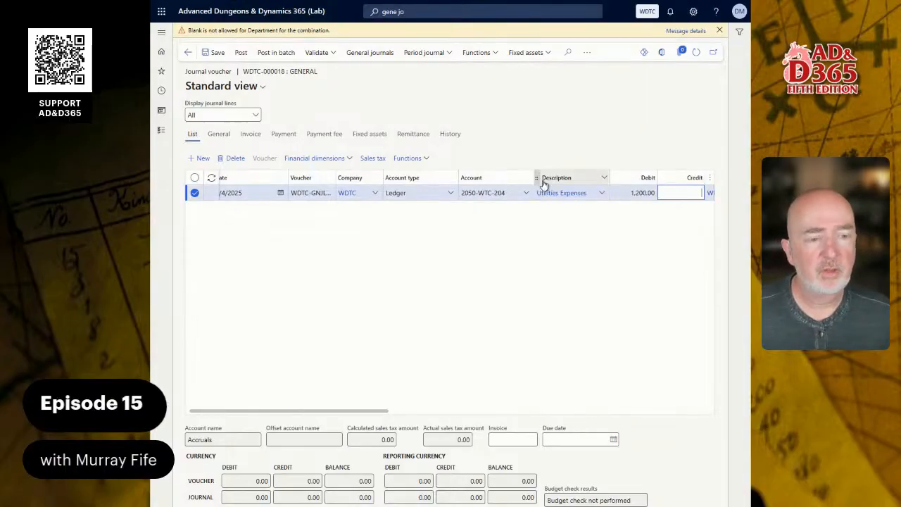
# Set the line's offset account to 1010-WTC-204 and save the journal voucher.
pyautogui.press('Tab')
pyautogui.press('Tab')
pyautogui.press('Tab')
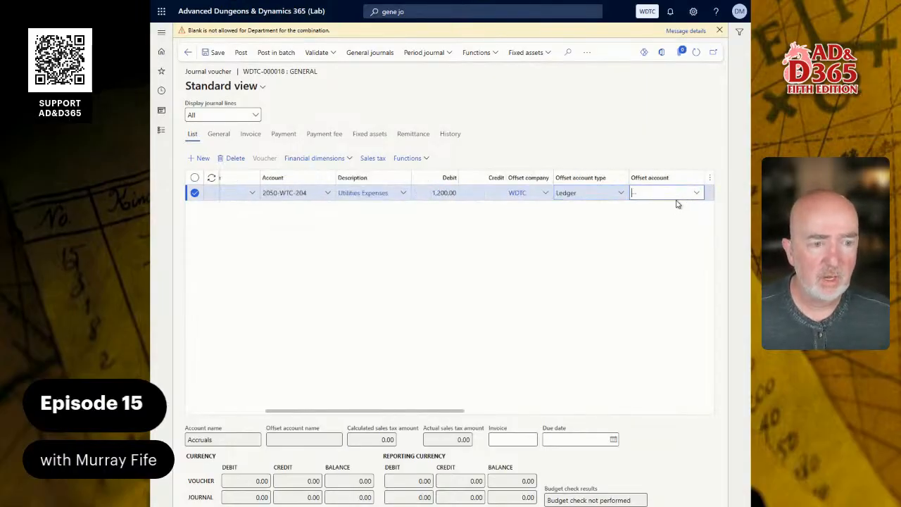
pyautogui.write('1010')
pyautogui.press('Tab')
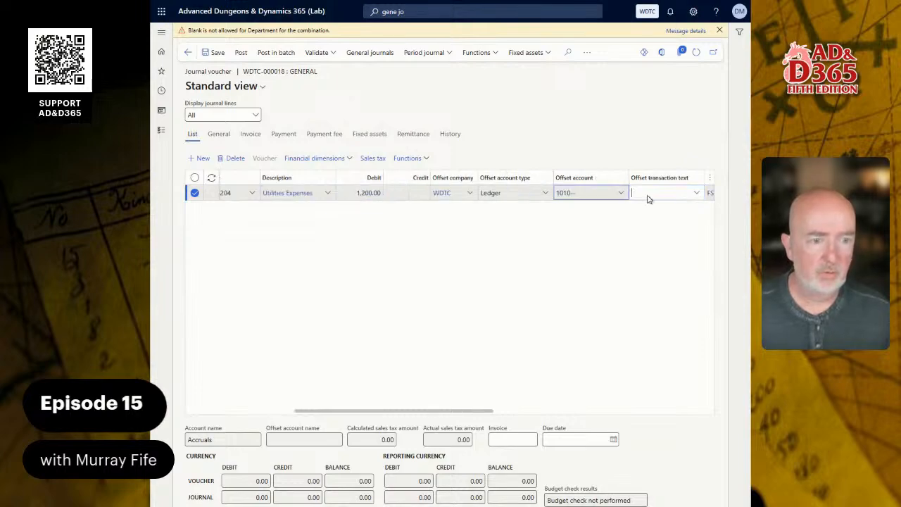
pyautogui.click(621, 193)
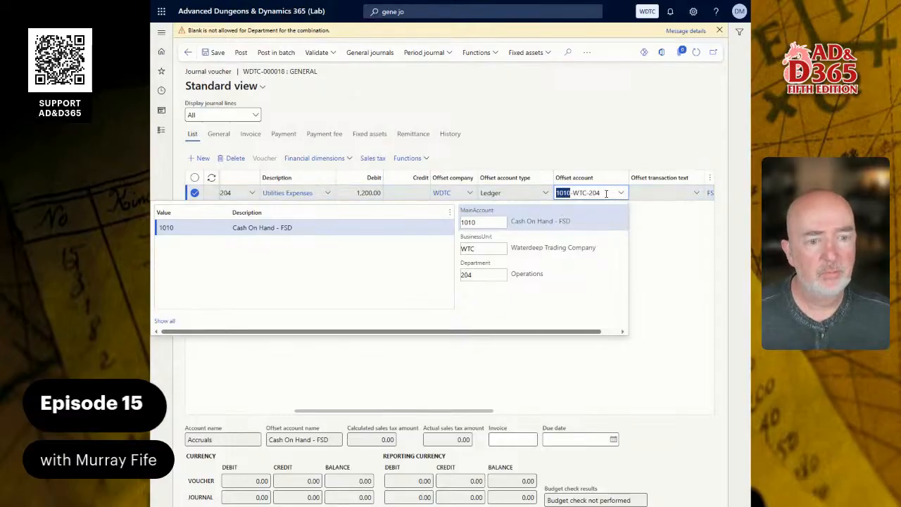
pyautogui.click(680, 242)
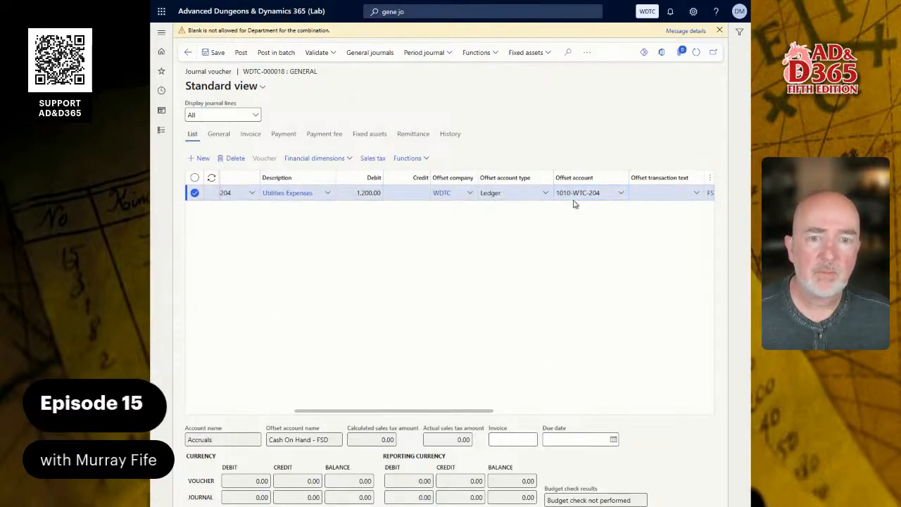
pyautogui.click(218, 54)
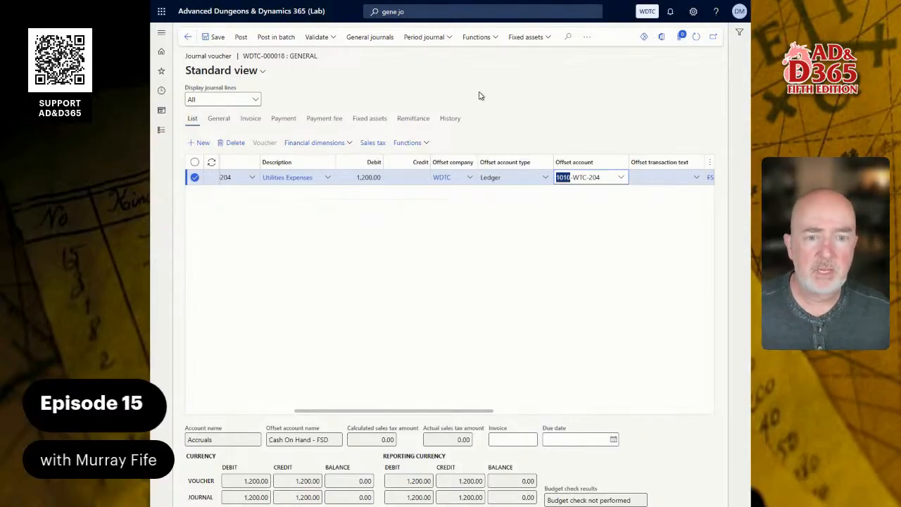
# Open the ledger accruals for the Utilities Expenses line and choose the 12MMTHLY accrual scheme.
pyautogui.click(414, 143)
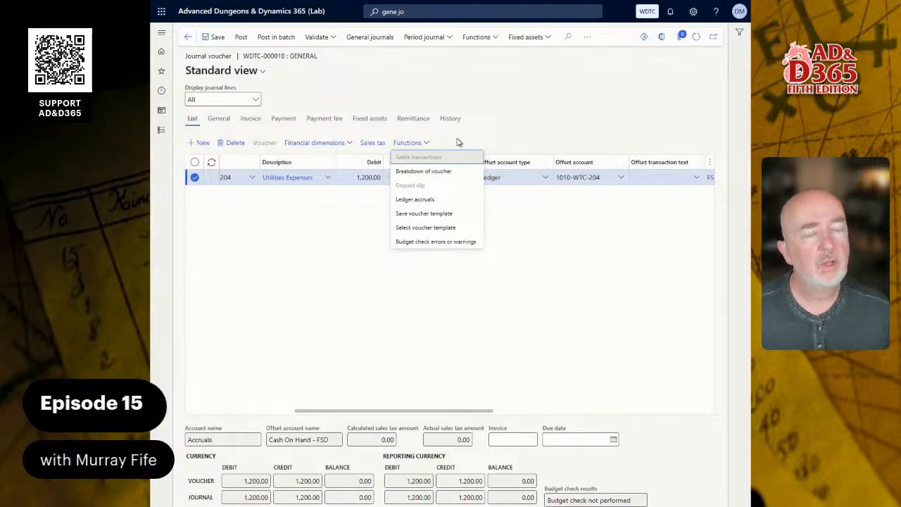
pyautogui.click(426, 202)
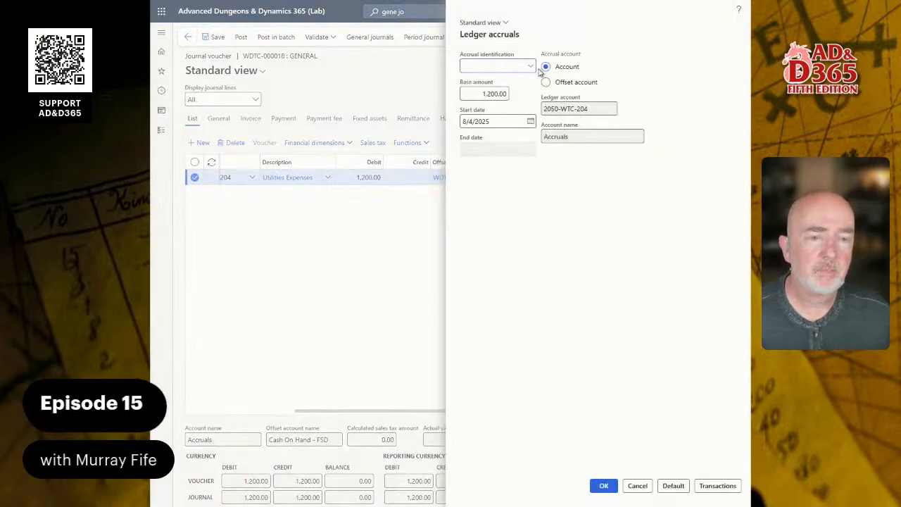
pyautogui.click(531, 67)
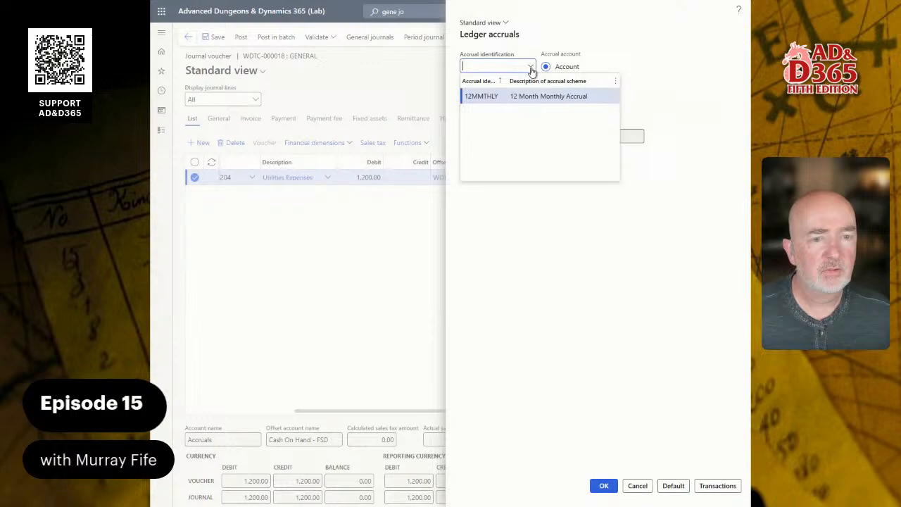
pyautogui.click(493, 95)
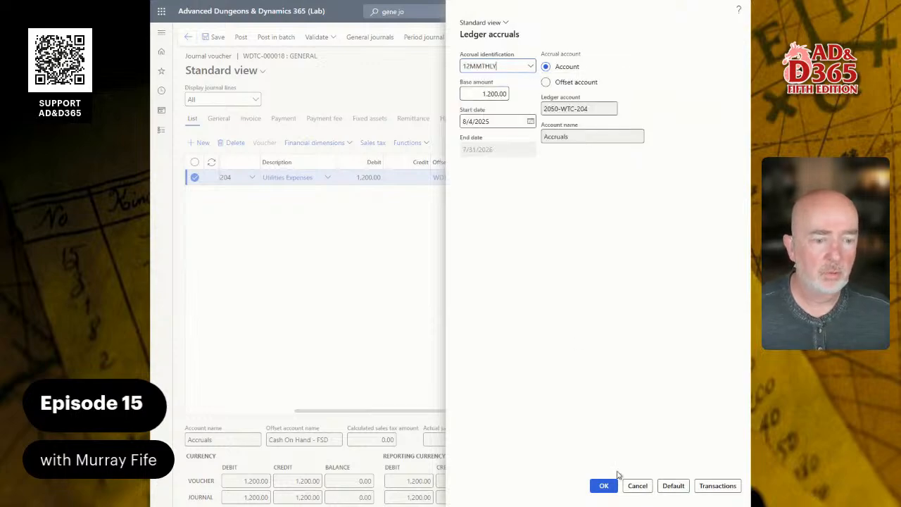
# Examine the posting dates and amounts of the generated ledger accrual transactions, narrowing the Financial tag column to show the amounts.
pyautogui.click(714, 485)
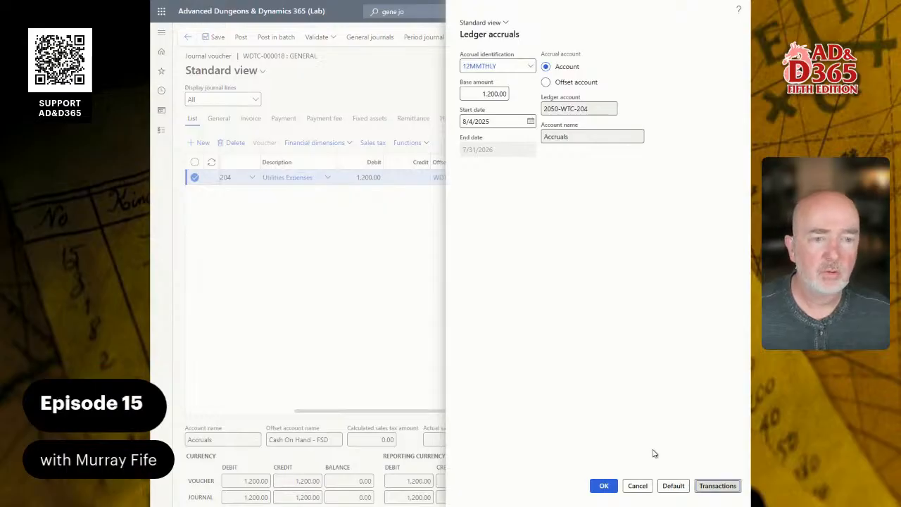
pyautogui.click(712, 486)
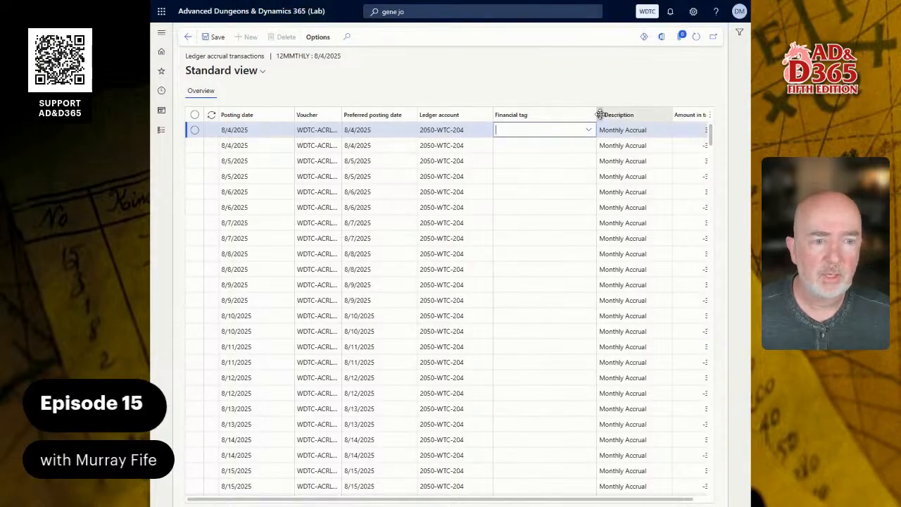
pyautogui.moveTo(595, 114); pyautogui.dragTo(555, 114)
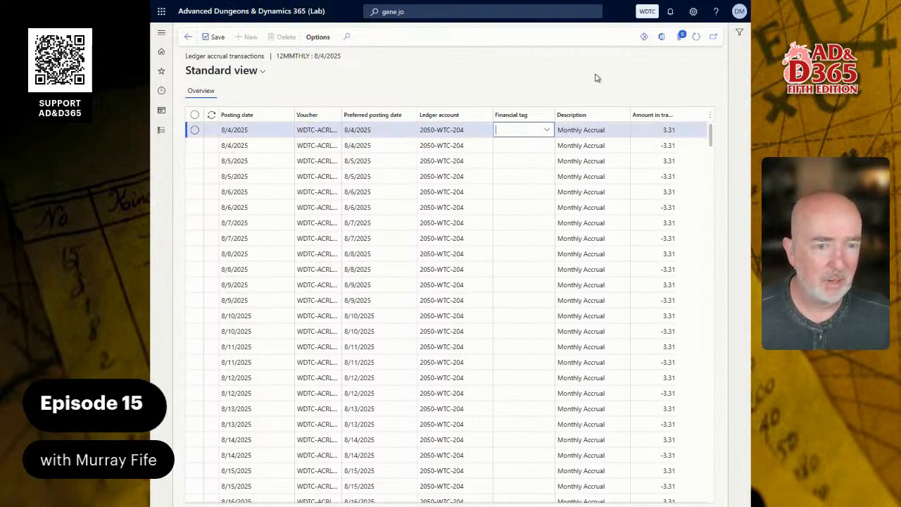
pyautogui.scroll(-10, 689, 215)
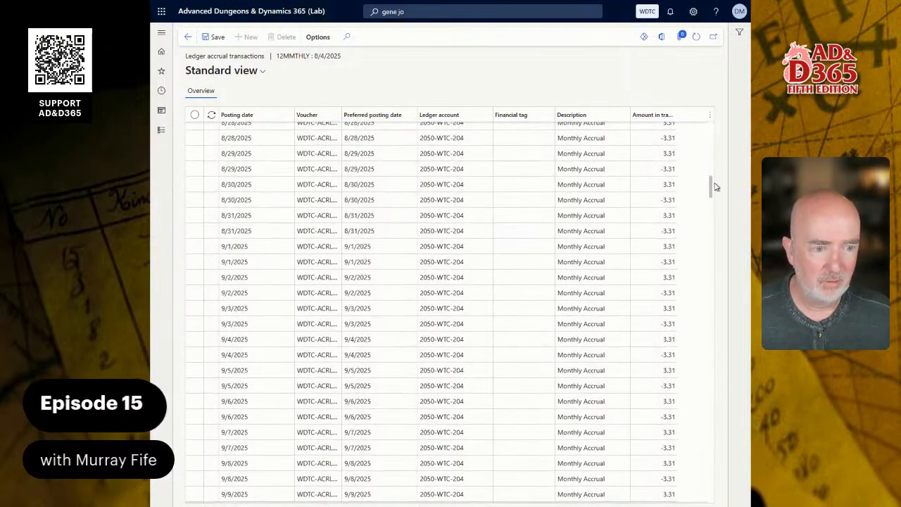
pyautogui.click(188, 37)
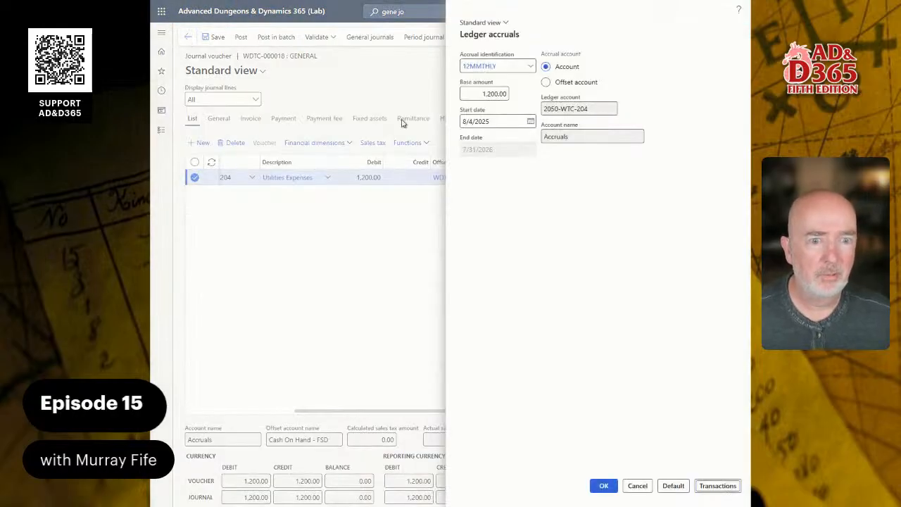
# Change the 12MMTHLY accrual scheme to post transactions by Month and recheck the voucher line's ledger accrual transactions.
pyautogui.rightClick(529, 69)
pyautogui.click(543, 119)
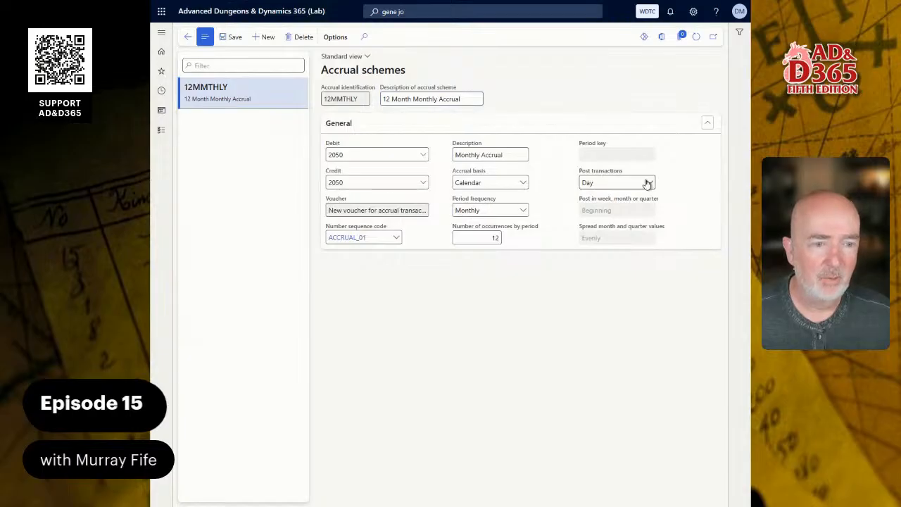
pyautogui.click(648, 183)
pyautogui.click(605, 224)
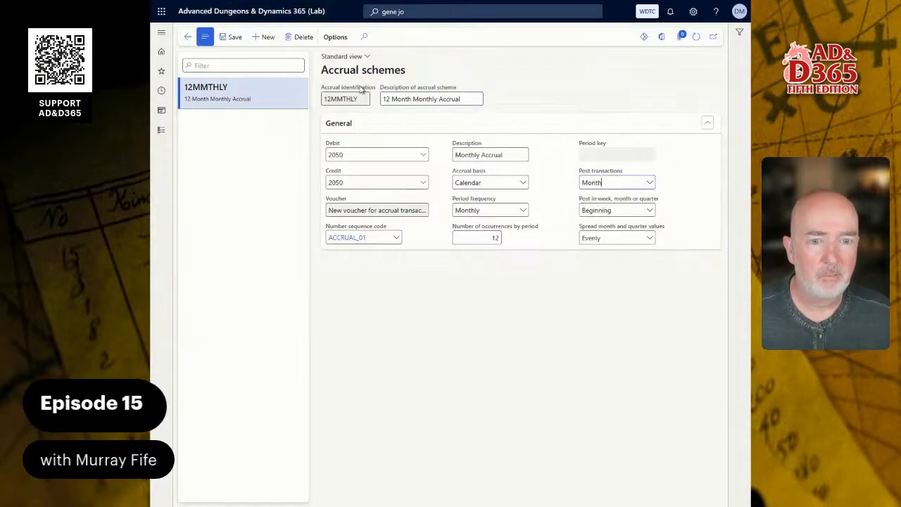
pyautogui.click(188, 36)
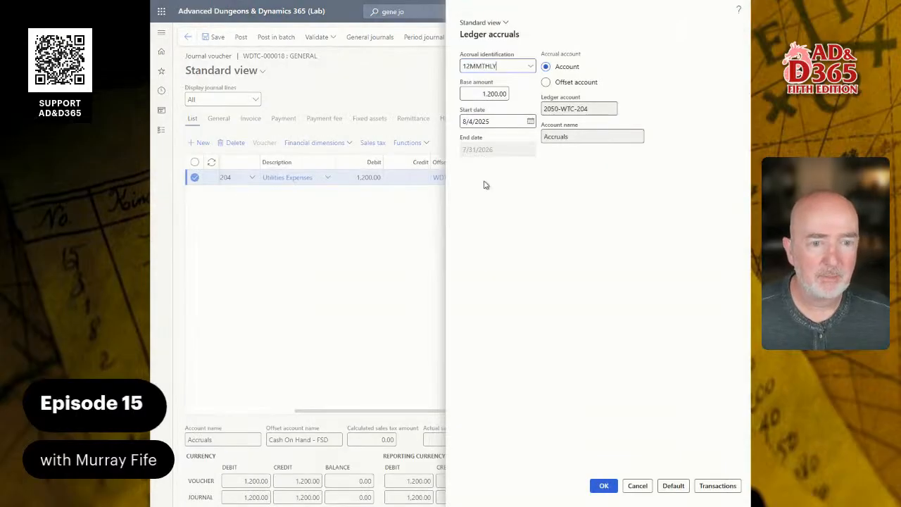
pyautogui.click(727, 485)
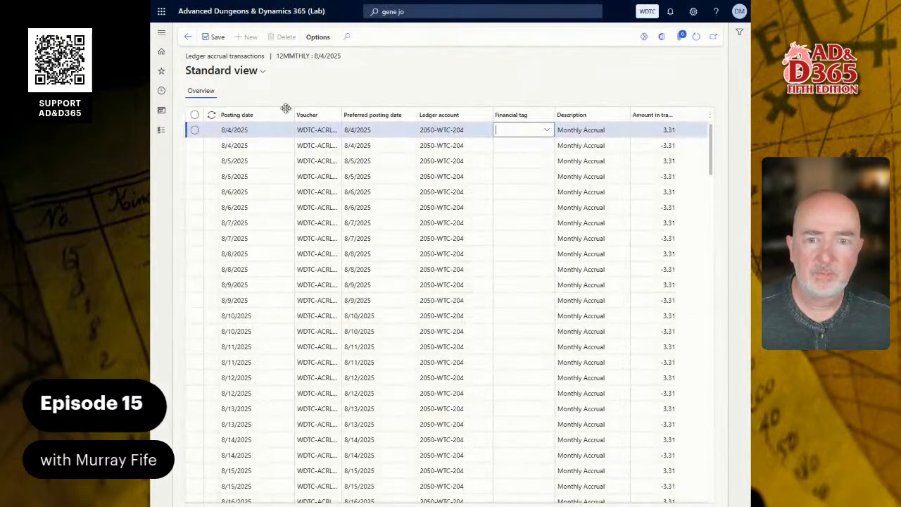
pyautogui.click(188, 40)
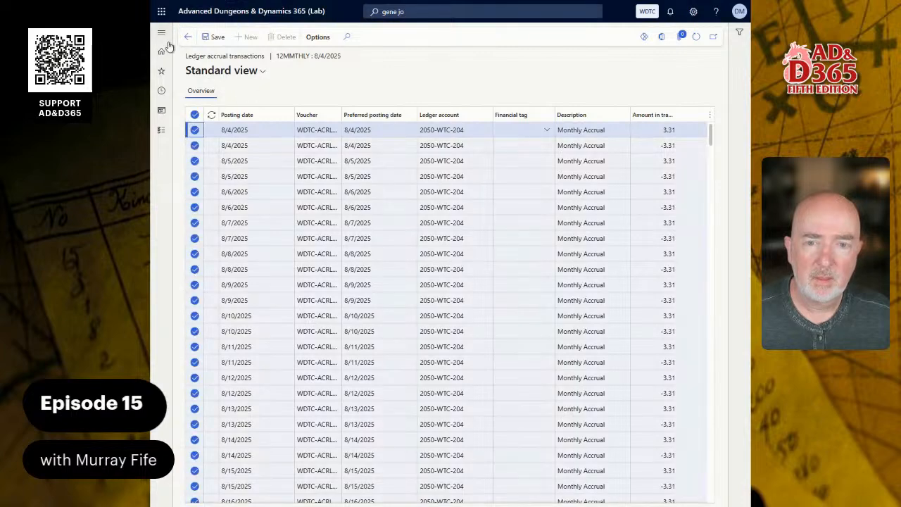
# Close the daily accrual transactions and delete the existing ledger accruals record from the Utilities Expenses line.
pyautogui.click(190, 43)
pyautogui.click(189, 44)
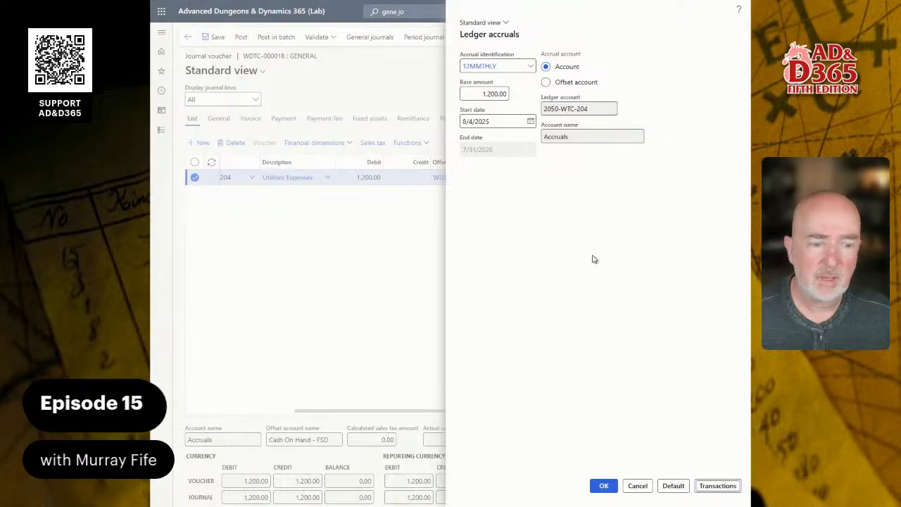
pyautogui.click(642, 485)
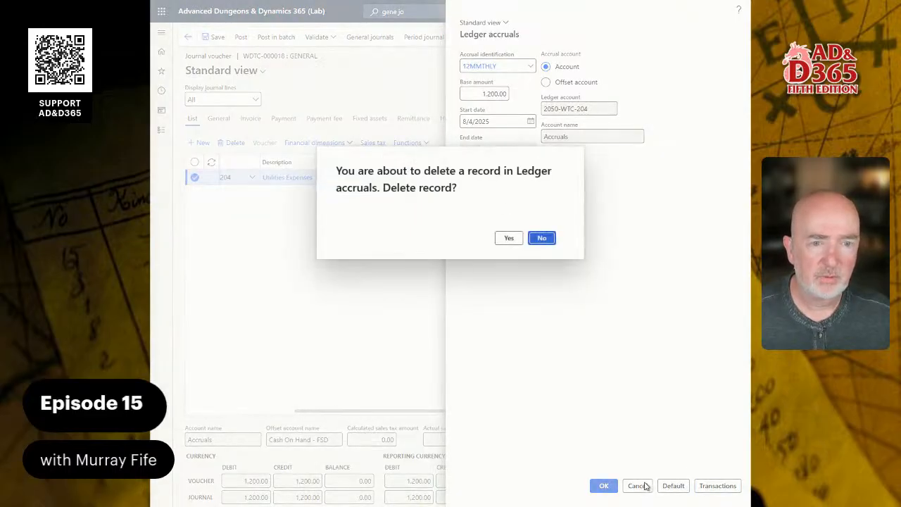
pyautogui.click(511, 239)
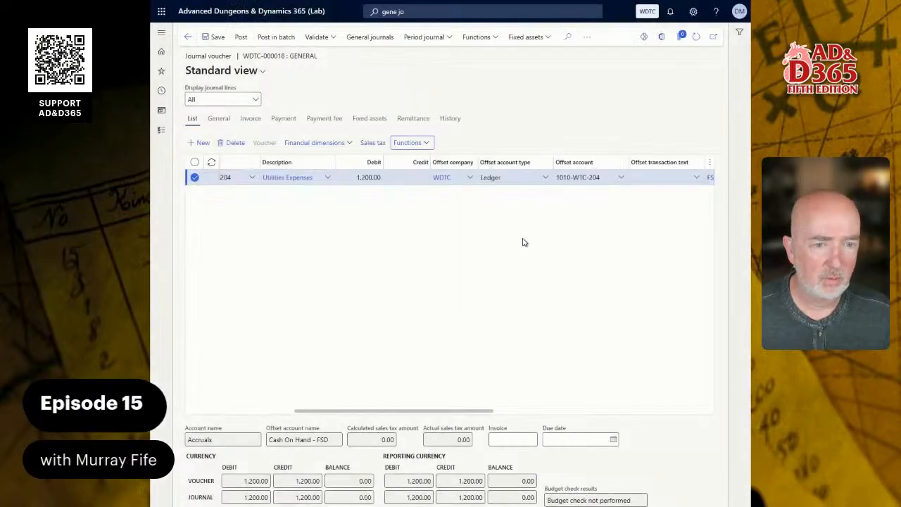
# Reapply the 12MMTHLY accrual scheme to the Utilities Expenses line, preview its transactions and accept the ledger accruals.
pyautogui.click(421, 143)
pyautogui.click(435, 202)
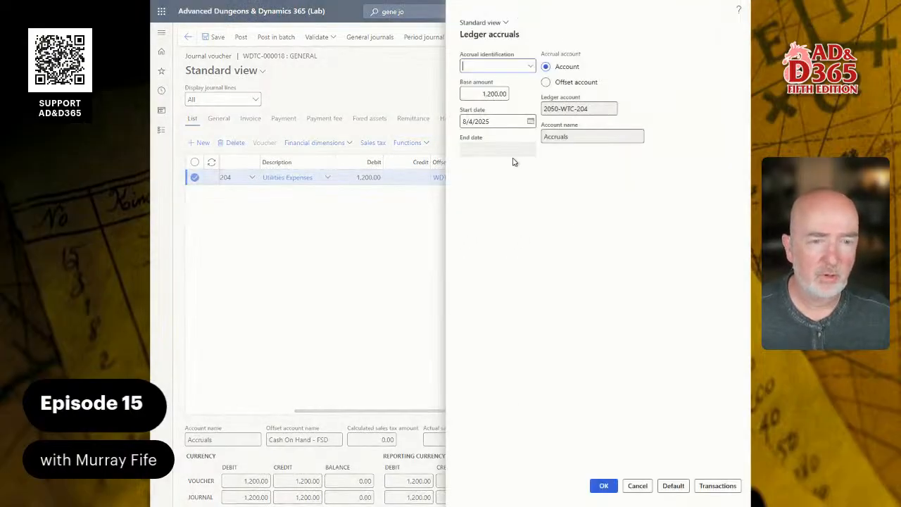
pyautogui.click(529, 66)
pyautogui.click(498, 95)
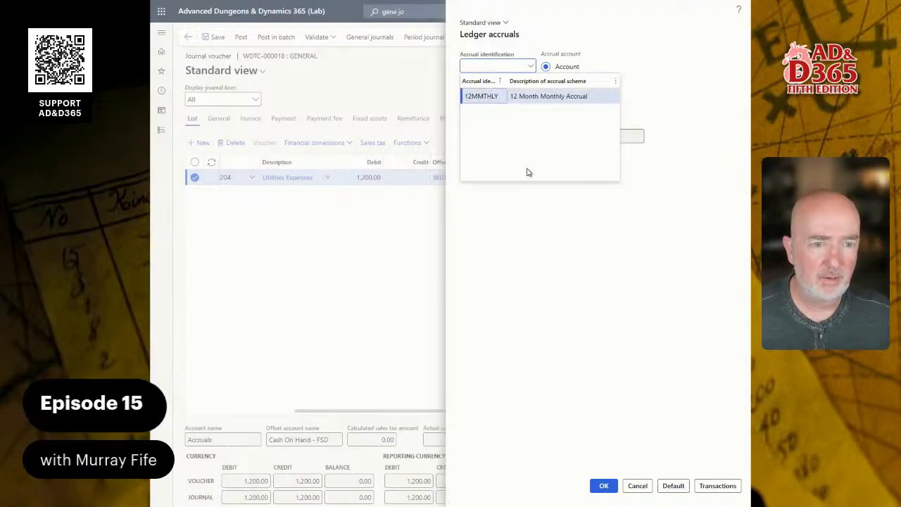
pyautogui.click(718, 486)
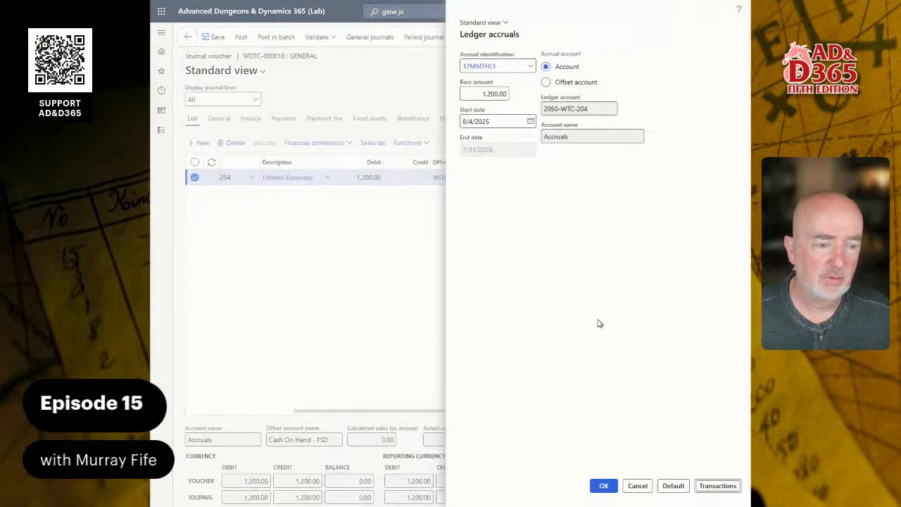
pyautogui.click(599, 485)
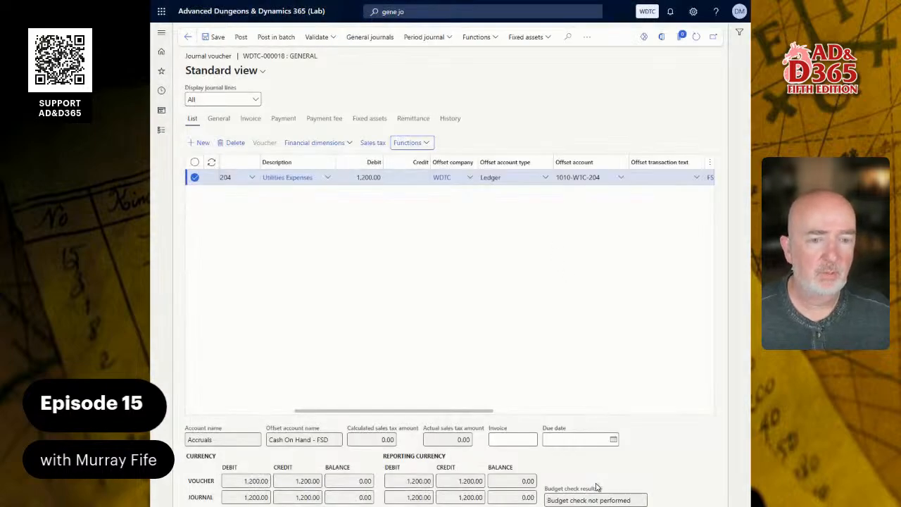
# Reopen the line's ledger accruals and review the posting dates and amounts of the generated transactions.
pyautogui.click(427, 143)
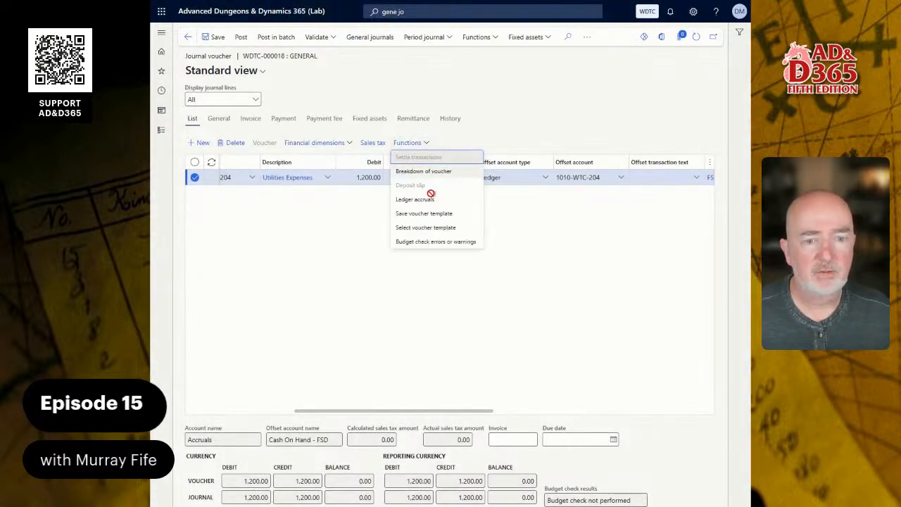
pyautogui.click(422, 200)
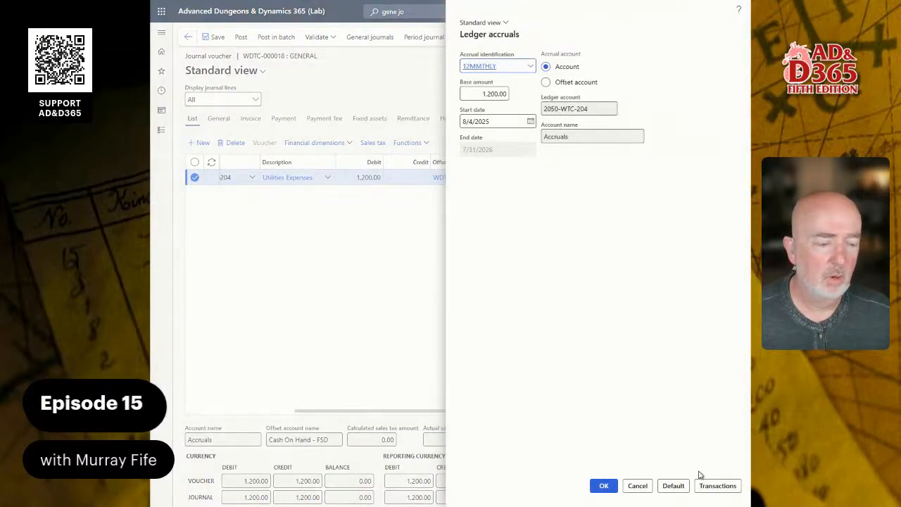
pyautogui.click(717, 484)
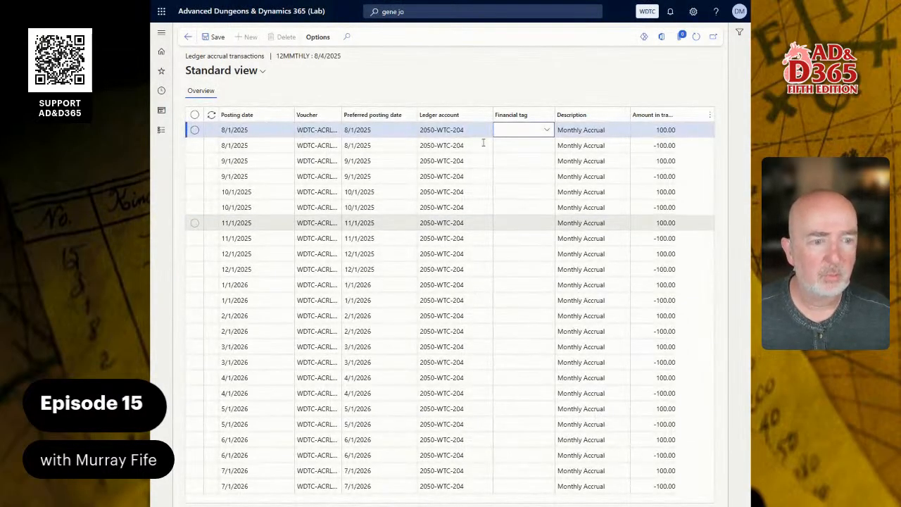
pyautogui.click(188, 36)
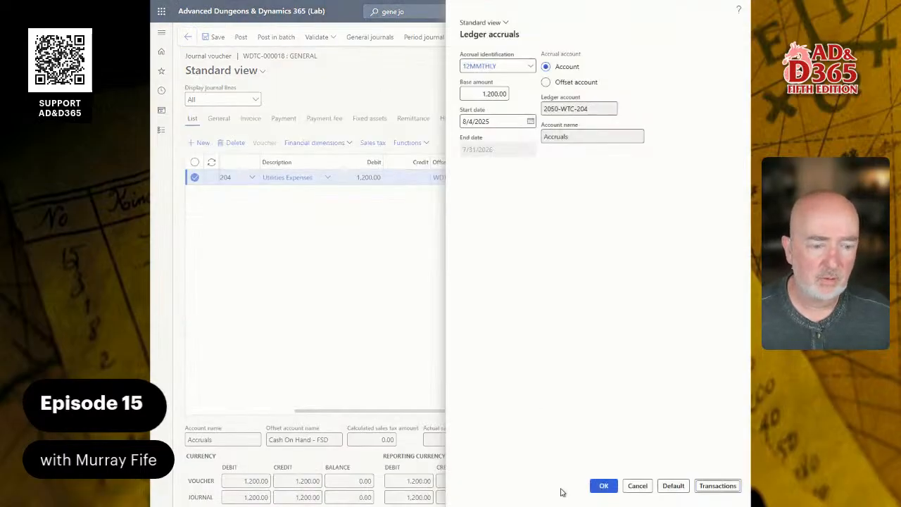
pyautogui.click(601, 486)
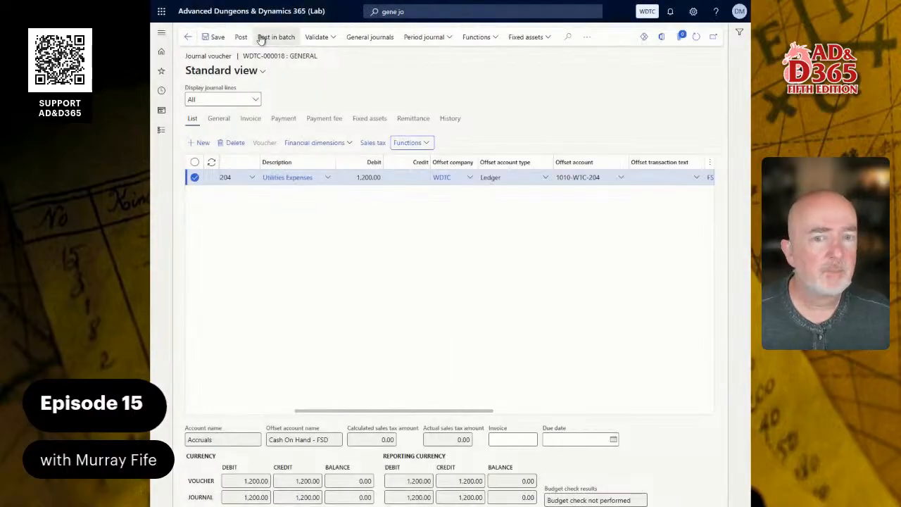
# Try to post the journal voucher, read the posting message details and dismiss the error notification.
pyautogui.click(241, 37)
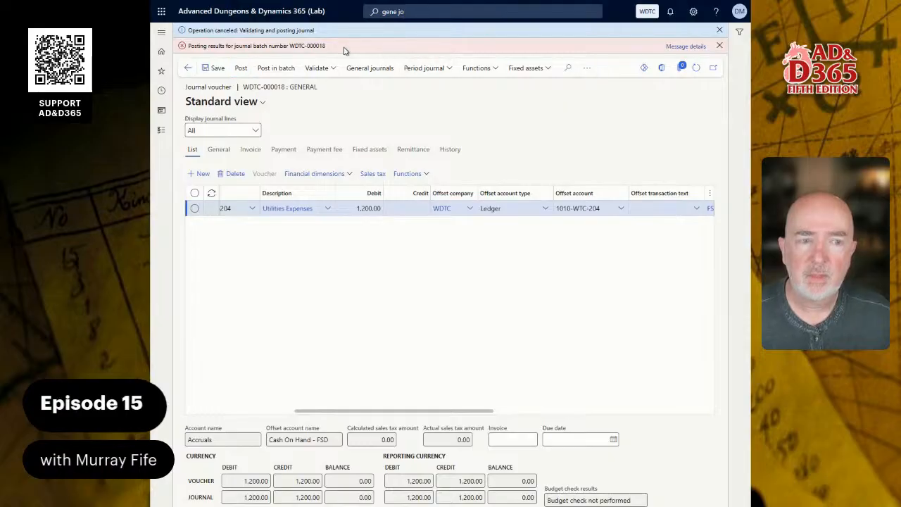
pyautogui.click(699, 46)
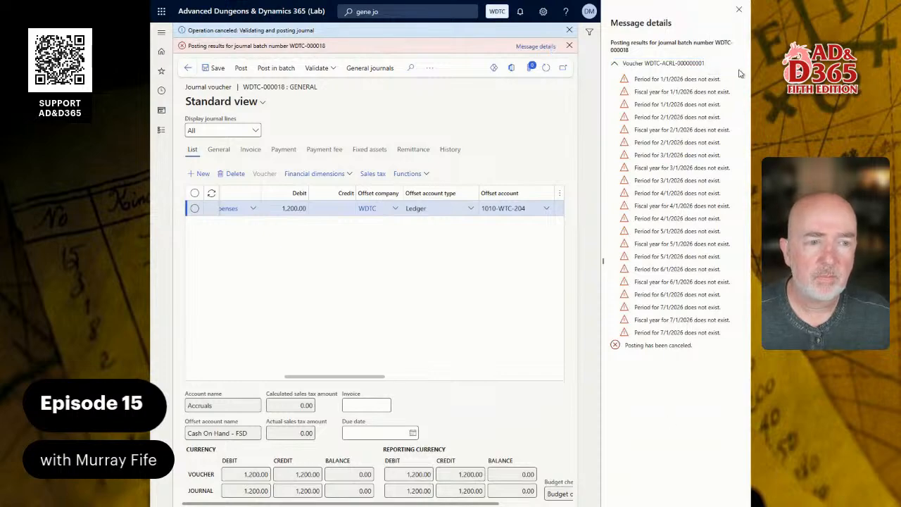
pyautogui.click(739, 11)
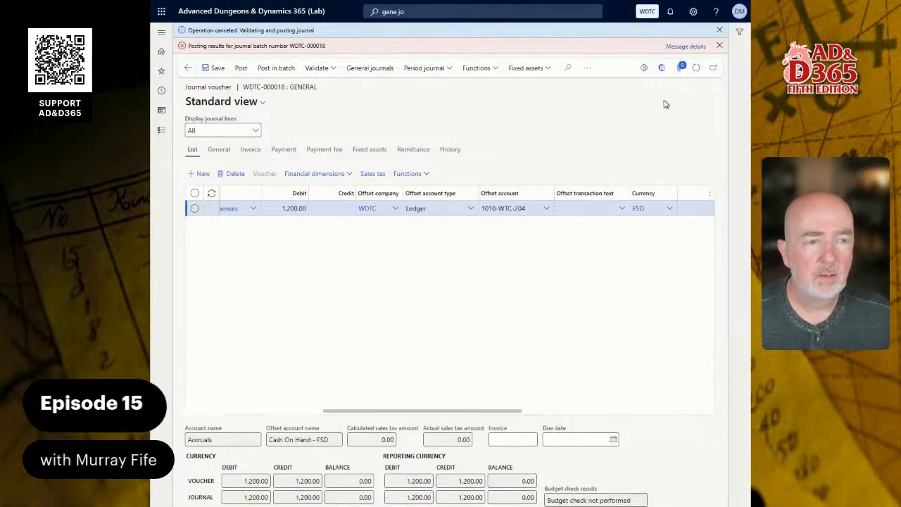
pyautogui.click(719, 47)
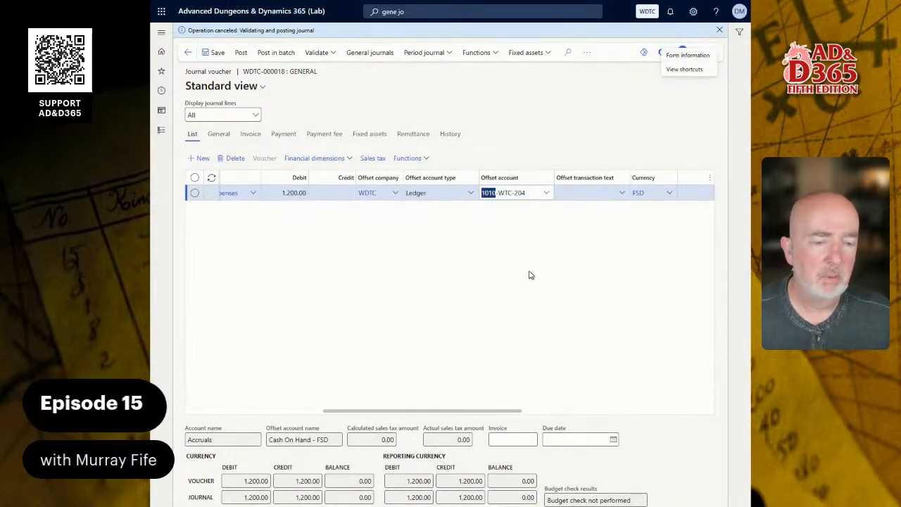
pyautogui.moveTo(362, 412); pyautogui.dragTo(183, 419)
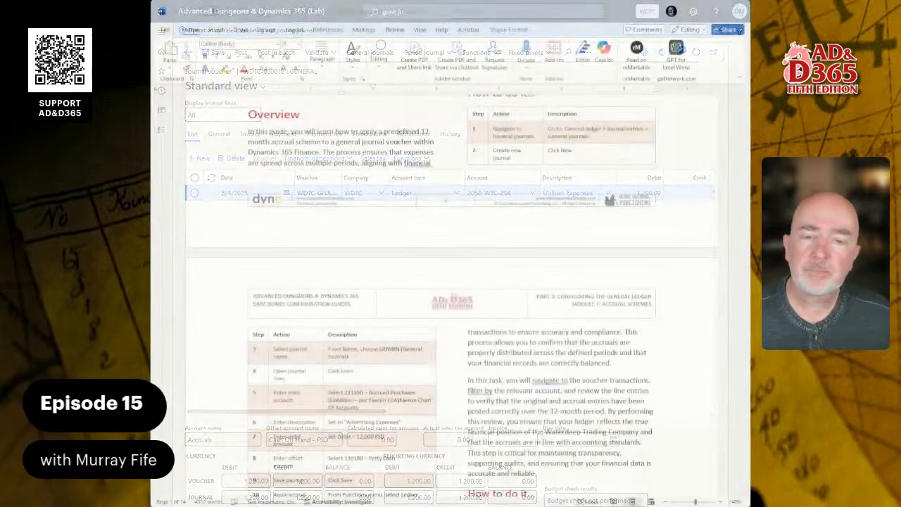
# Switch to the Word guide on accrual schemes and read through the journal steps, accrual details, audit instructions and review section.
pyautogui.scroll(-3, 450, 295)
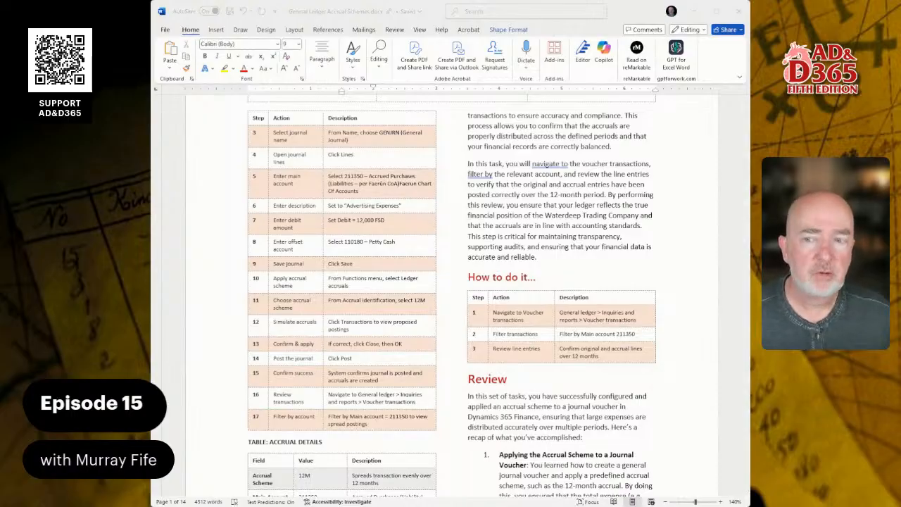
pyautogui.scroll(-4, 451, 296)
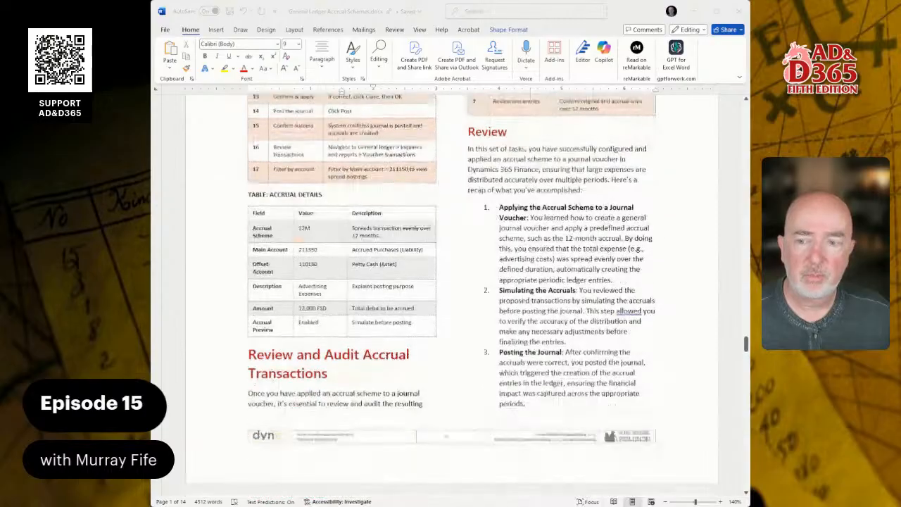
pyautogui.scroll(-1, 450, 295)
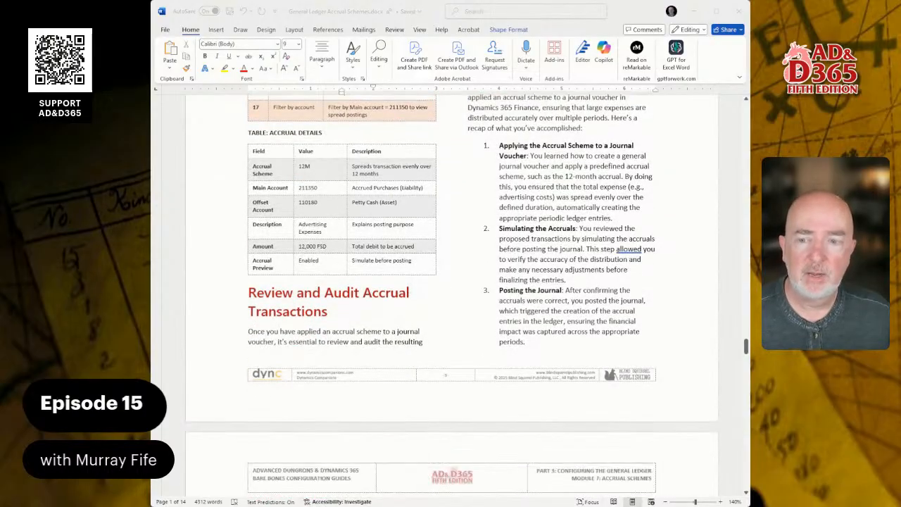
pyautogui.scroll(-4, 450, 296)
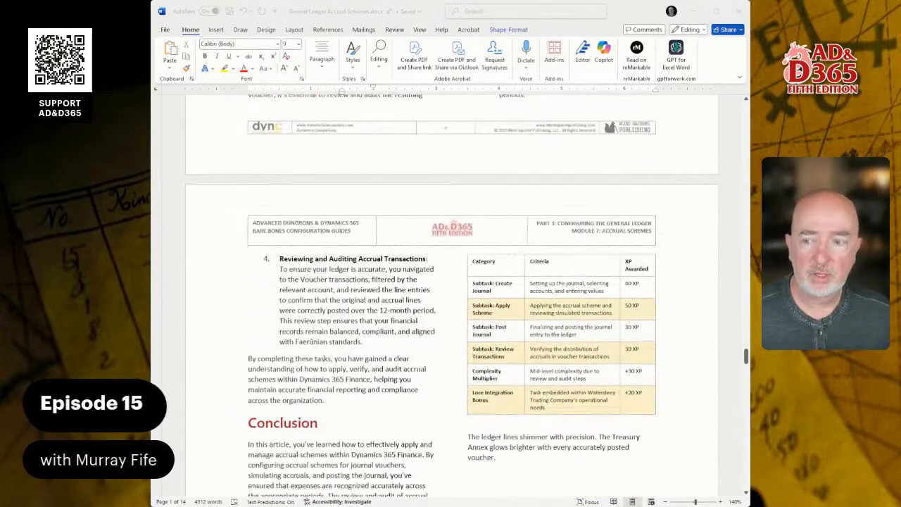